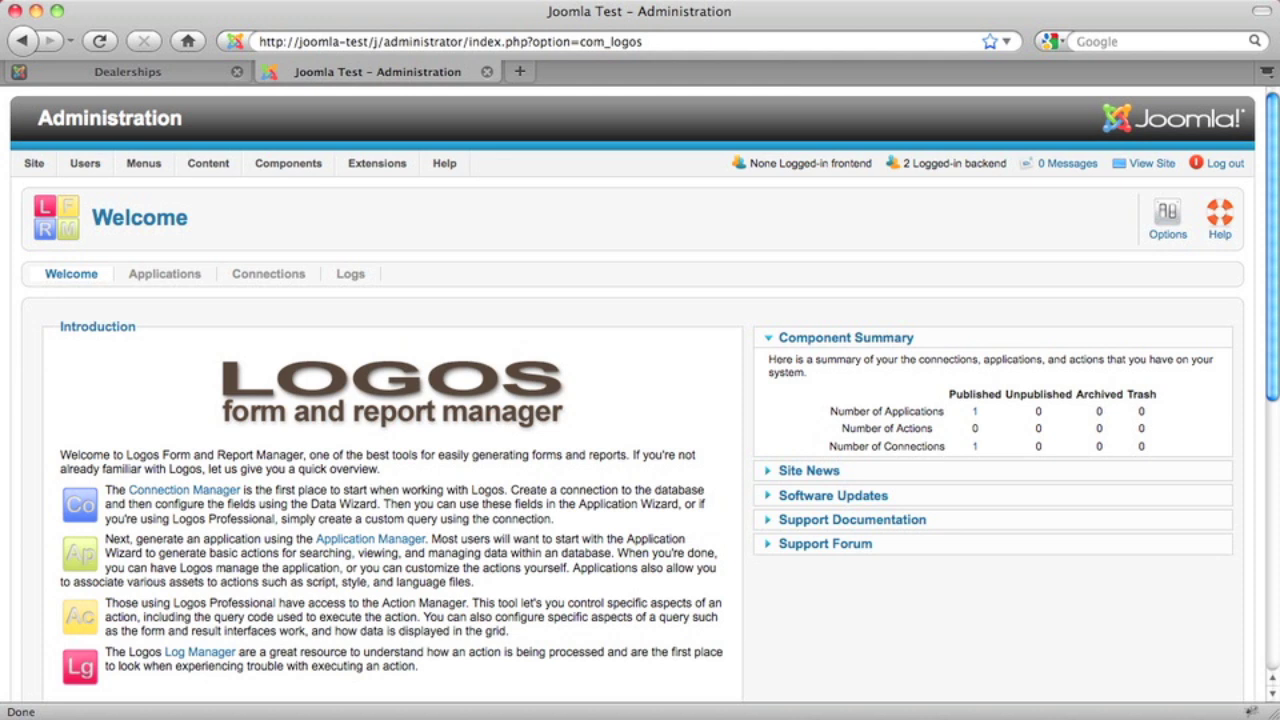
Set dealerships as the System Database connection's data source and save the connection.
click(277, 281)
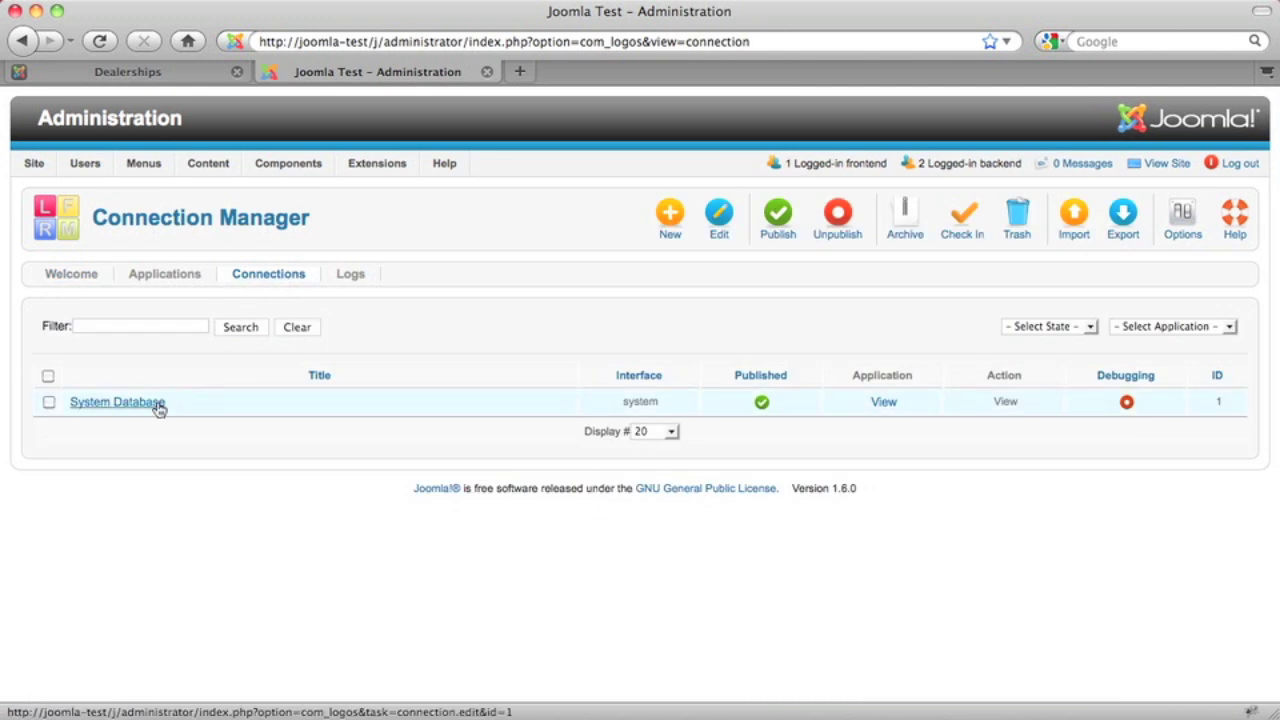
click(146, 404)
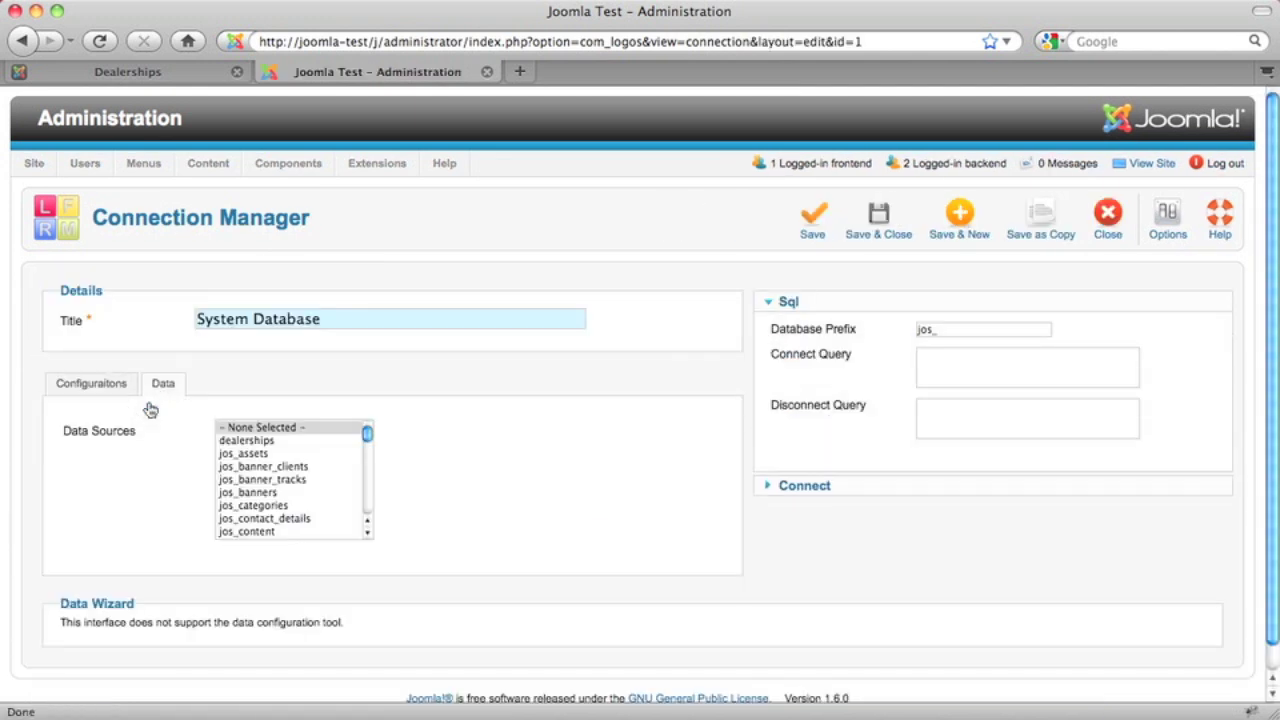
click(259, 442)
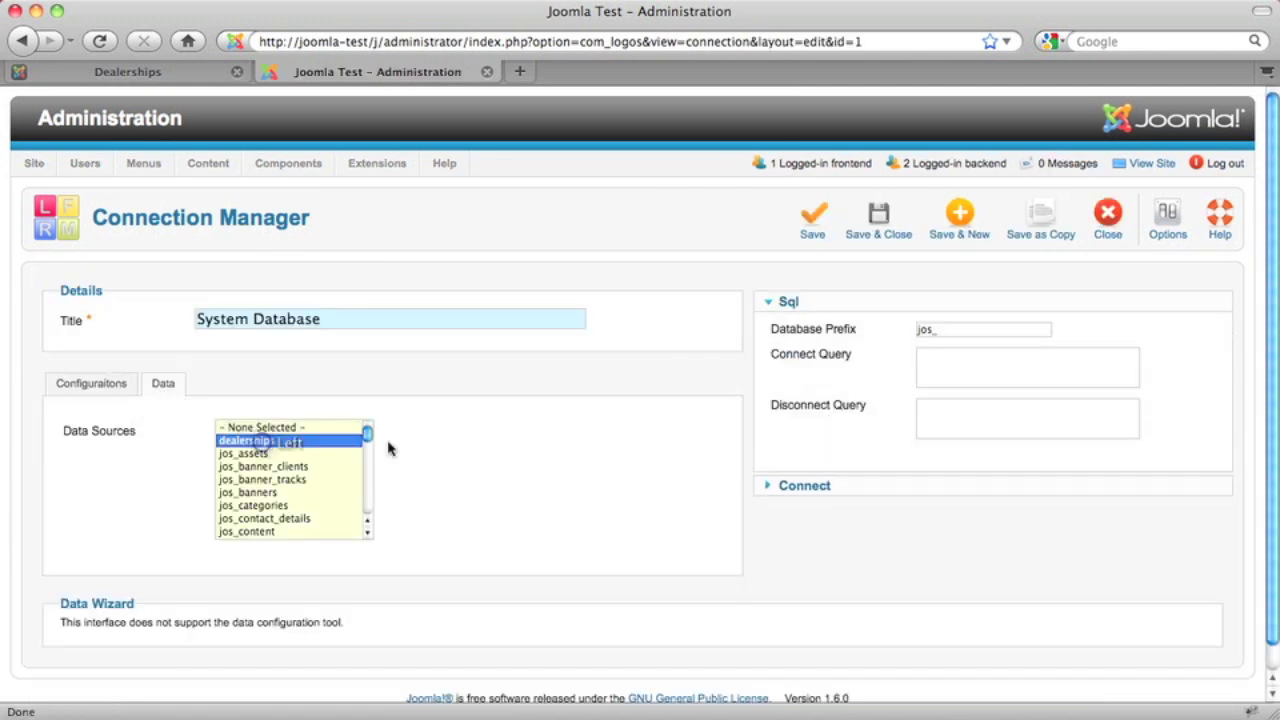
click(810, 232)
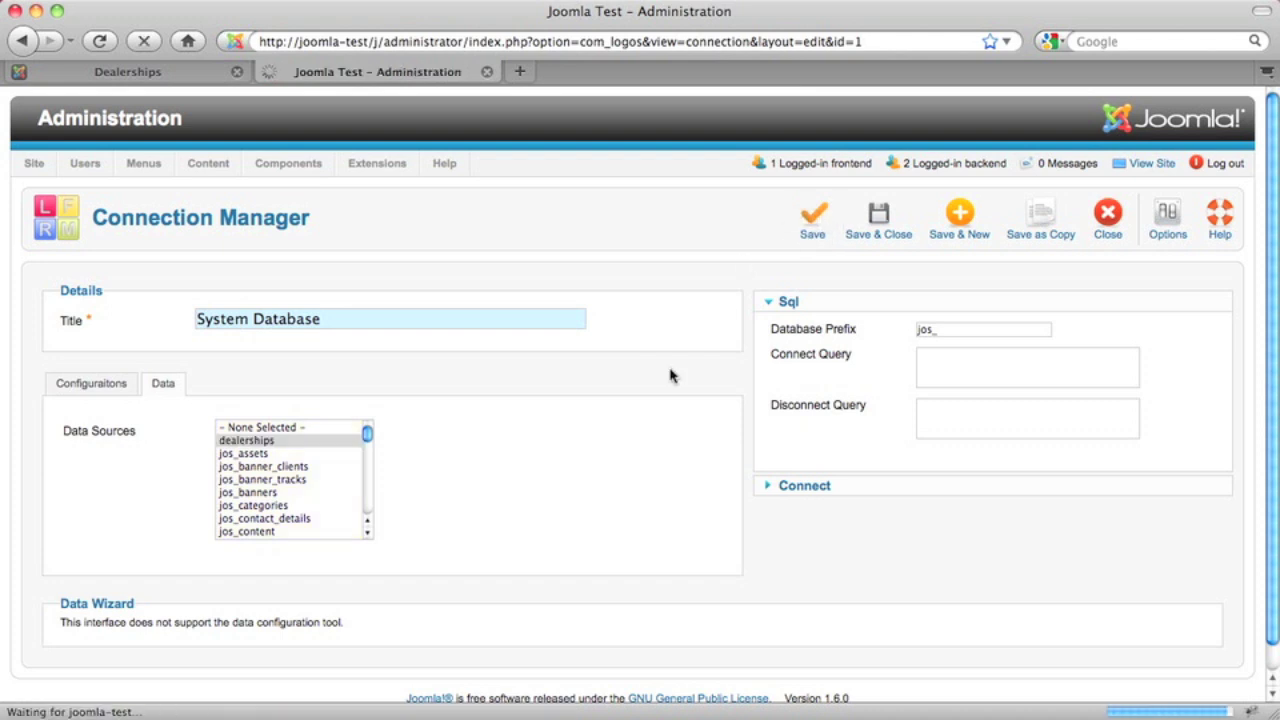
scroll(674, 374, down, 4)
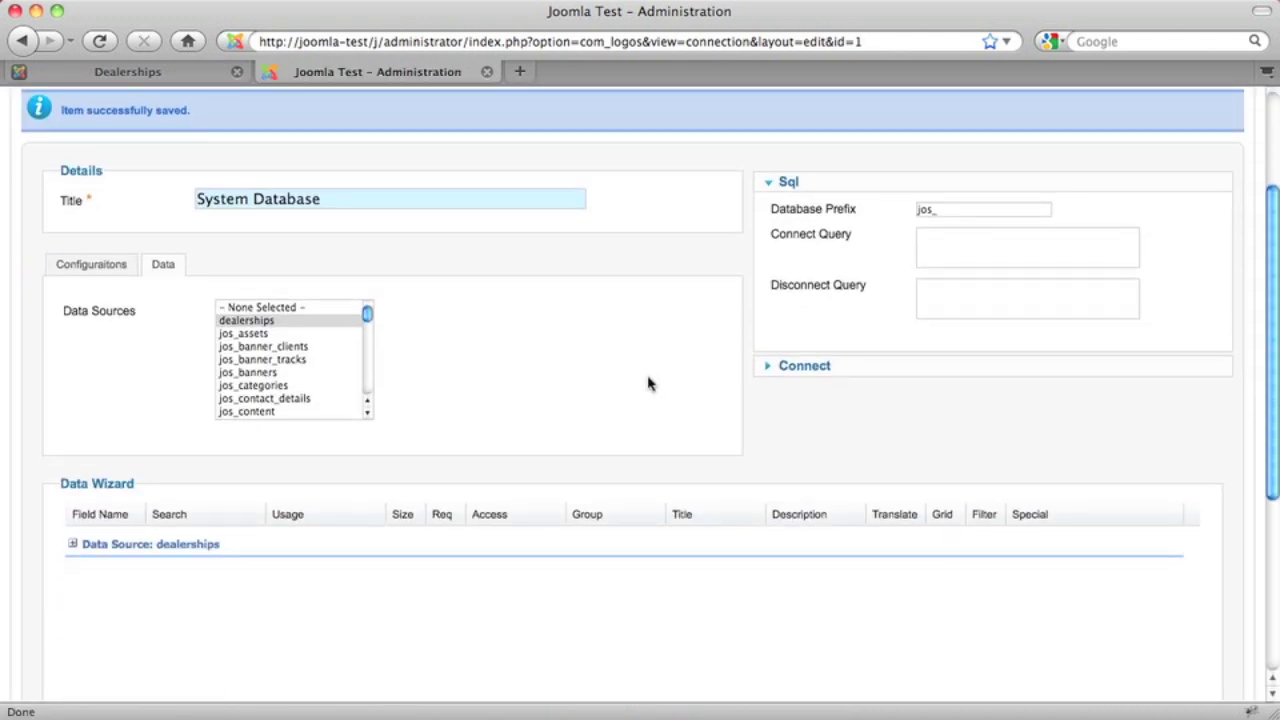
Expand the dealerships field list and retitle the id field as Dealership ID.
click(148, 542)
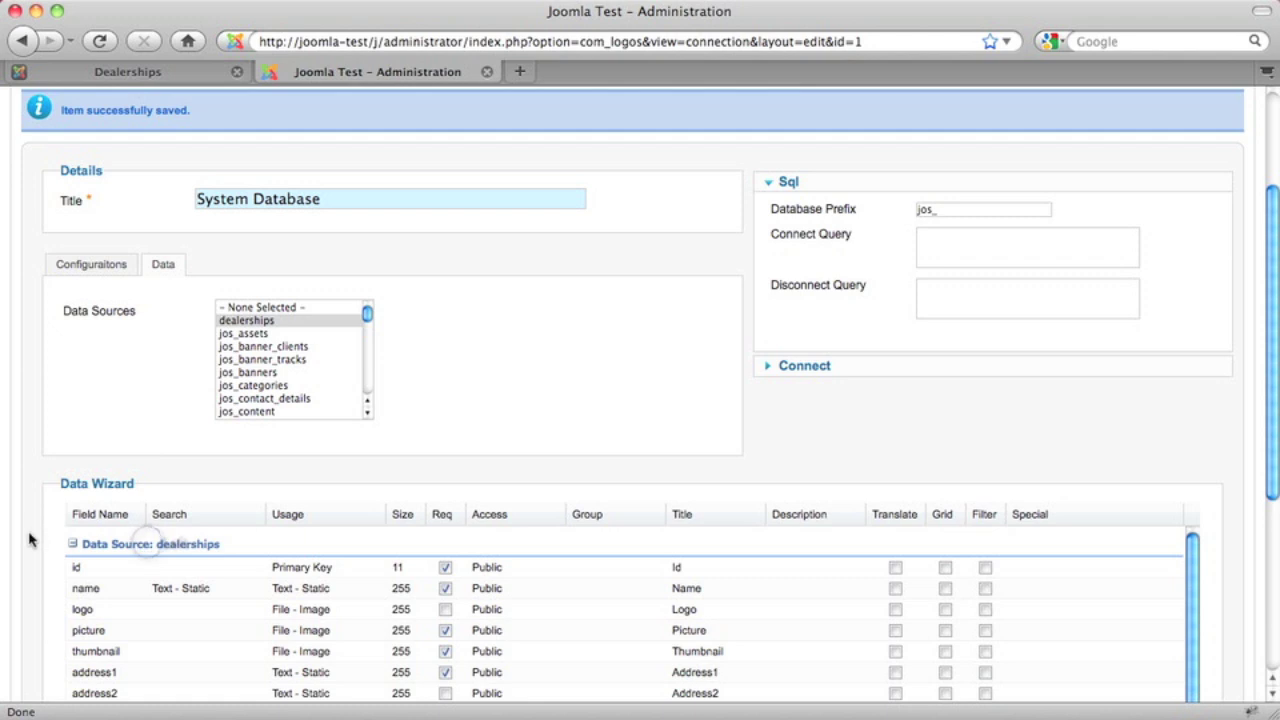
scroll(29, 538, down, 3)
scroll(29, 540, down, 2)
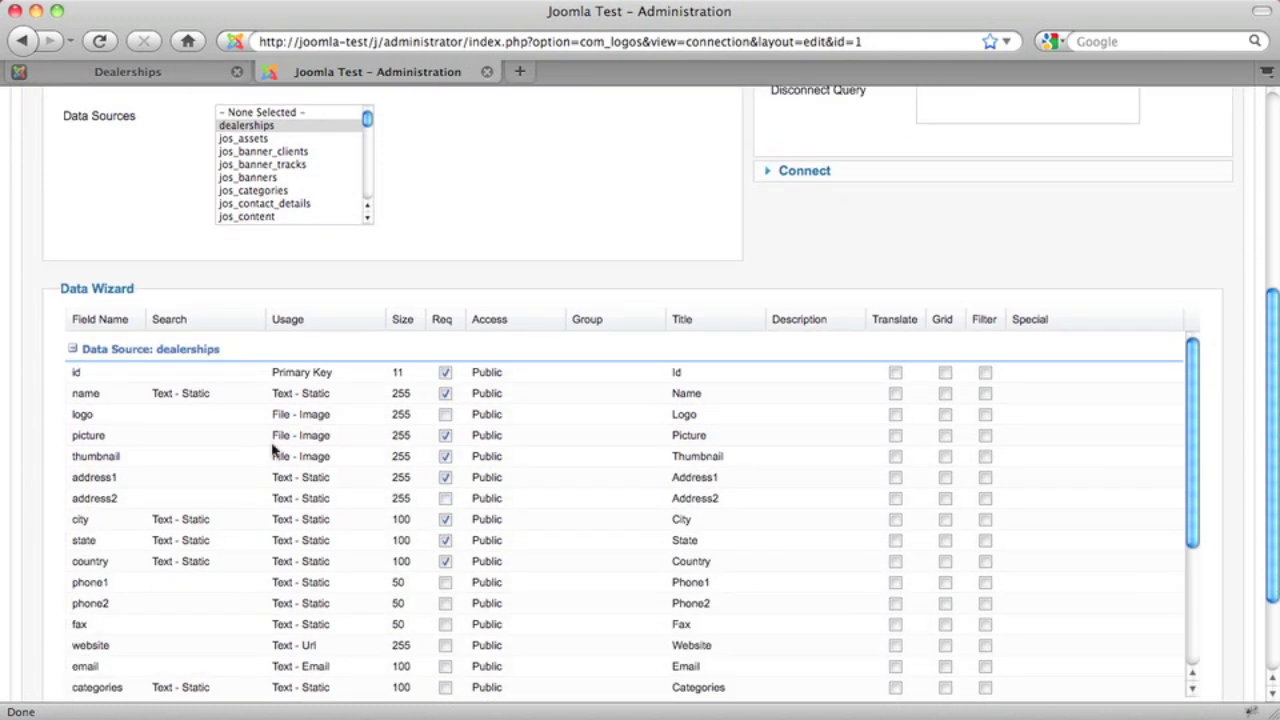
click(722, 372)
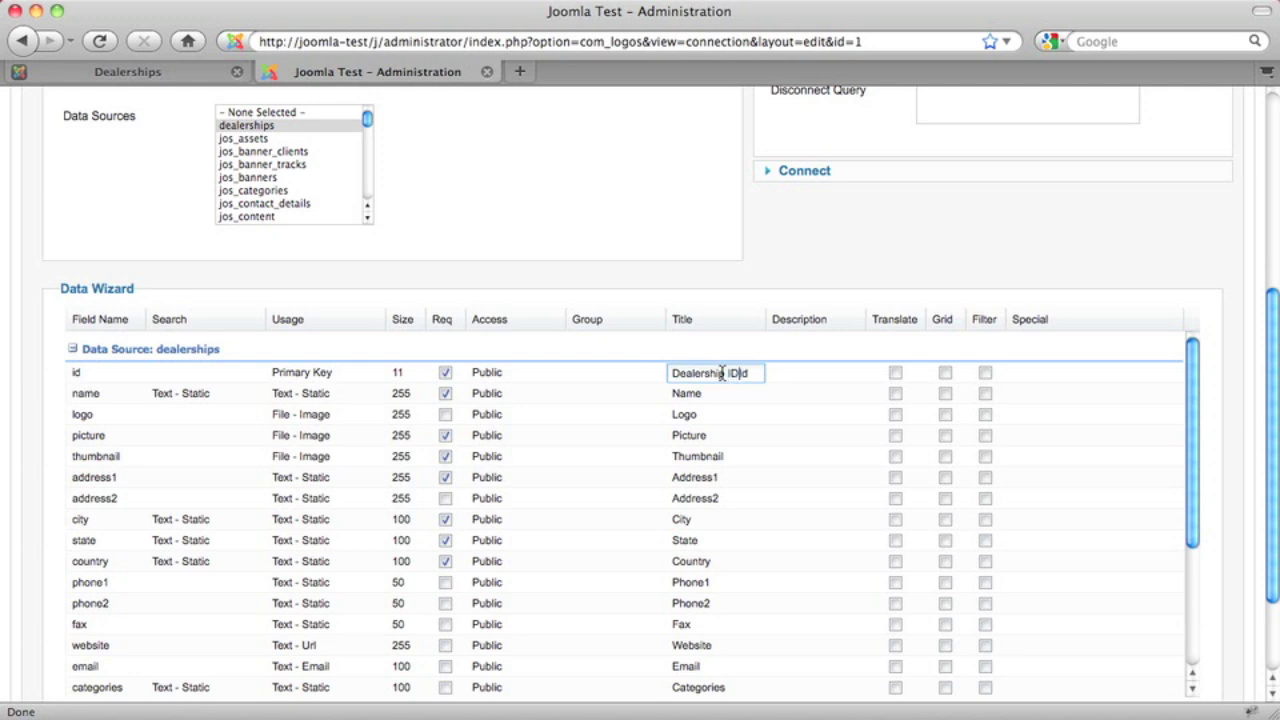
key(Down)
key(Down)
key(Down)
key(Down)
key(Down)
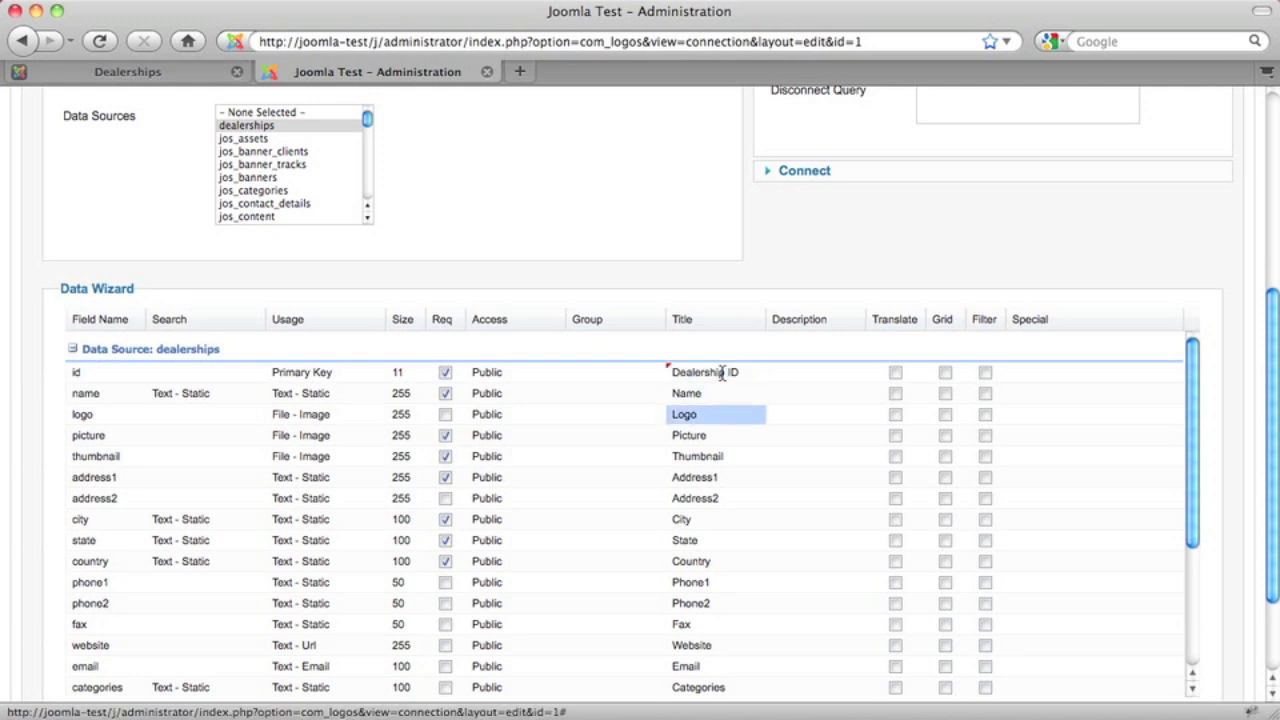
Retitle phone1 as Primary Phone and phone2 as Secondary Phone.
key(Down)
key(Down)
key(Down)
key(Down)
key(Down)
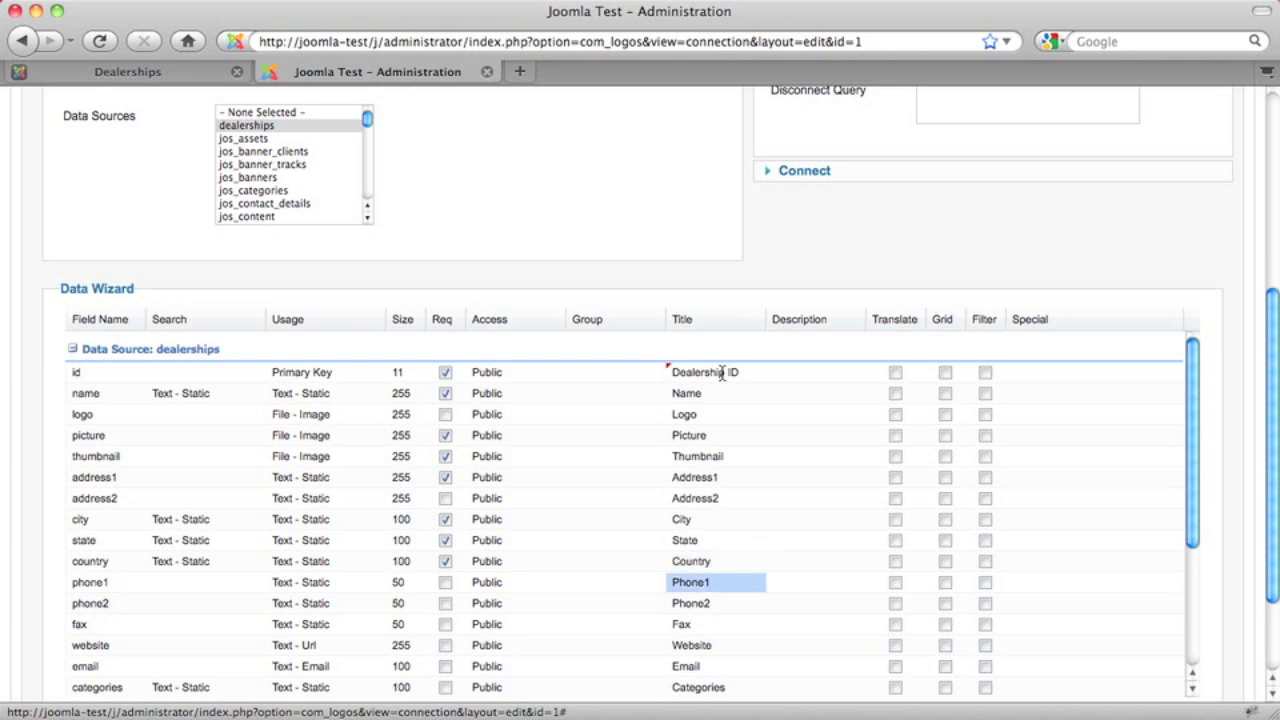
key(Return)
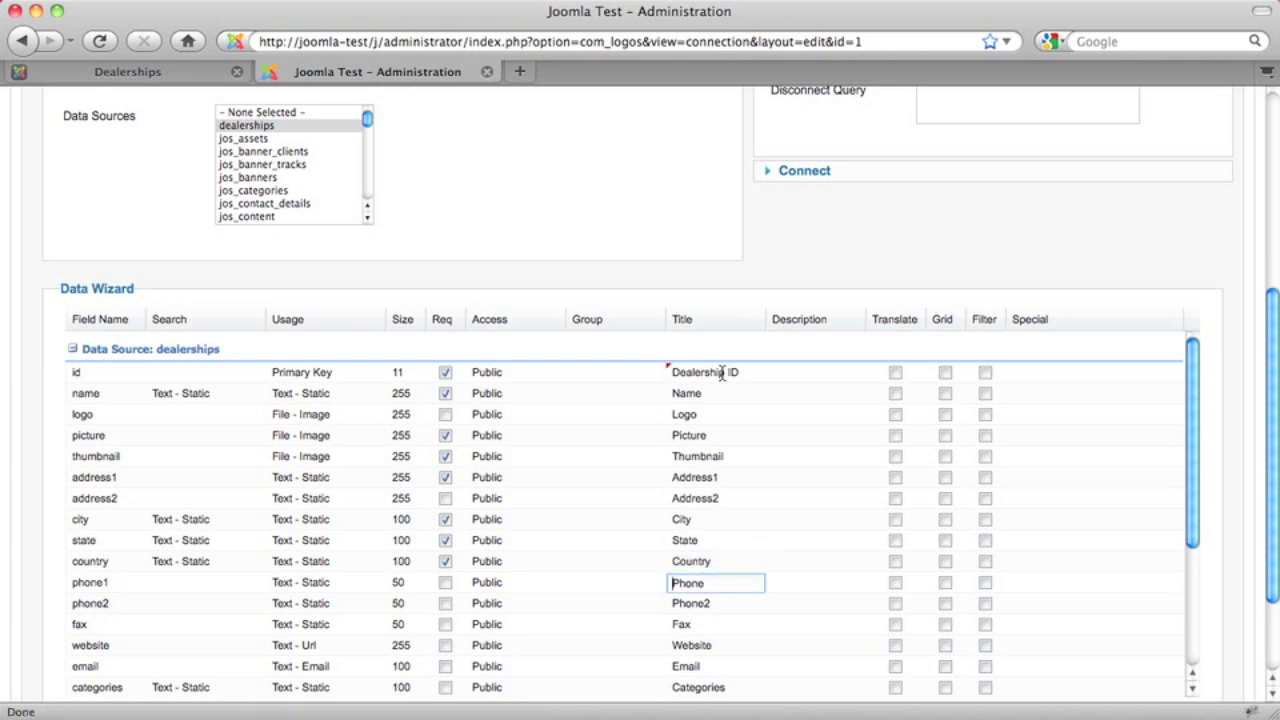
text(Primary)
key(Return)
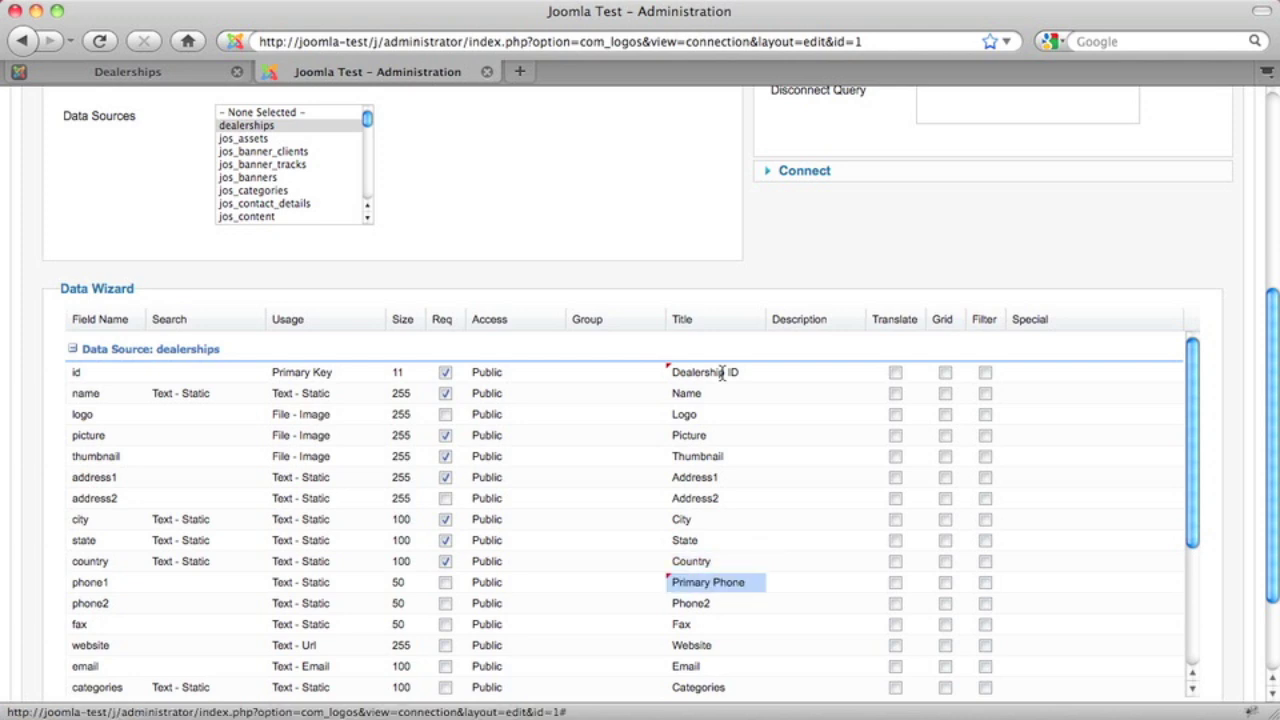
key(Down)
key(Return)
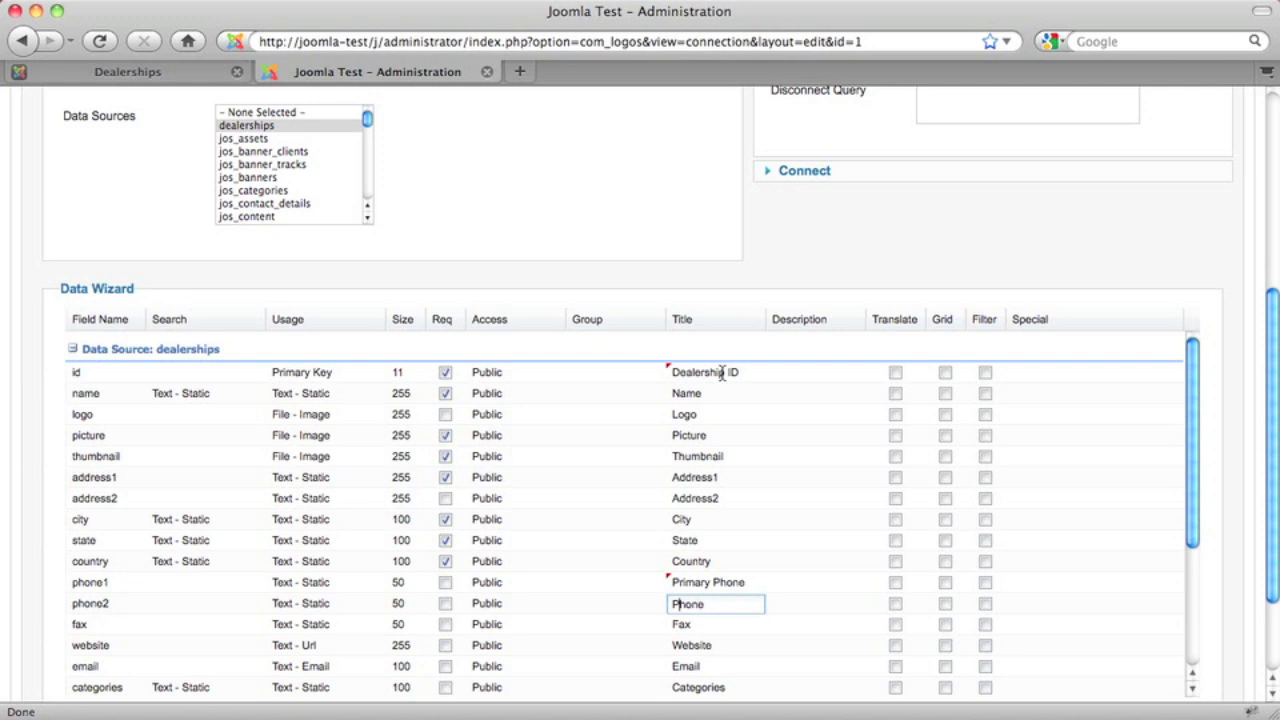
text(Secondary)
key(Return)
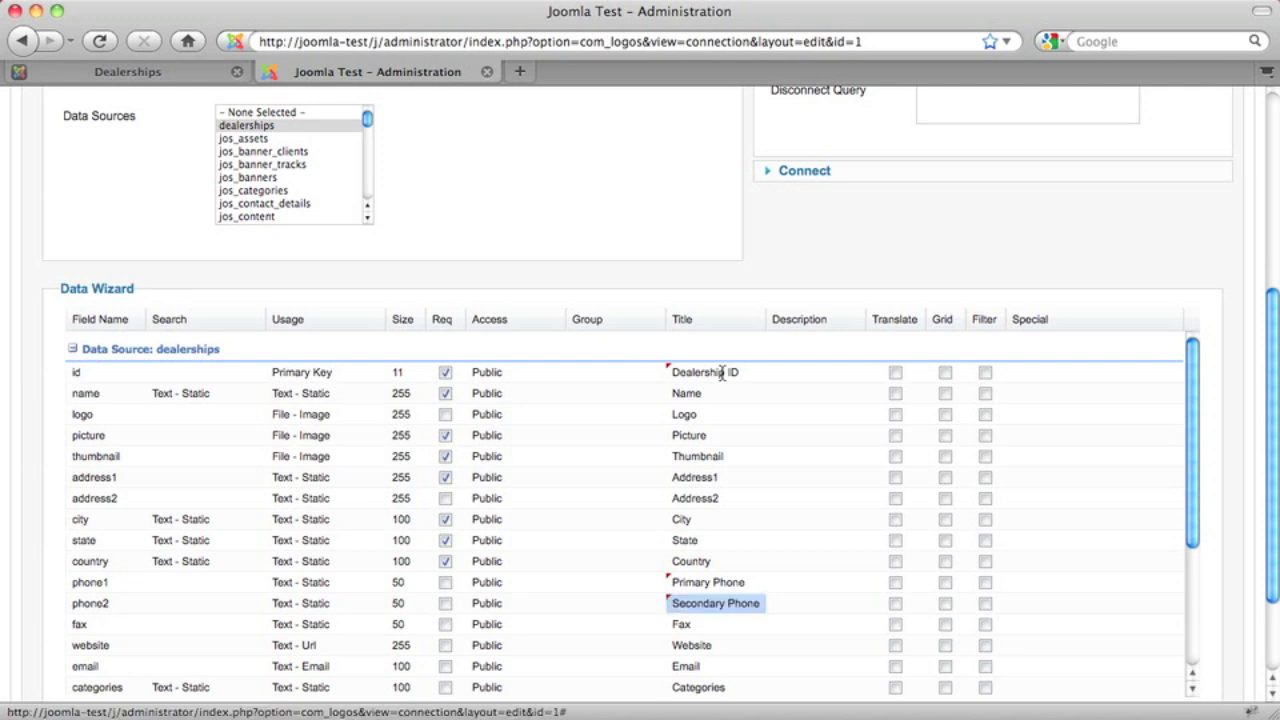
Set the Search type of city, state and country to List - Dynamic.
click(240, 519)
click(254, 520)
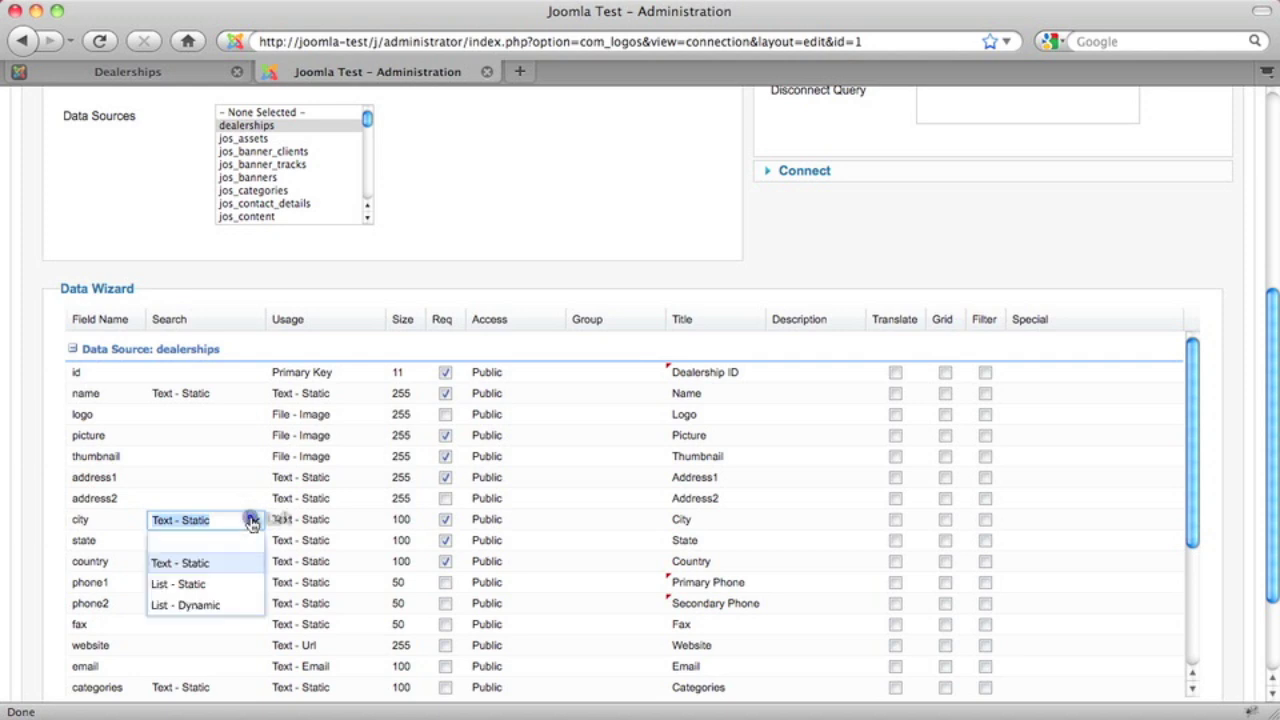
click(206, 606)
click(250, 541)
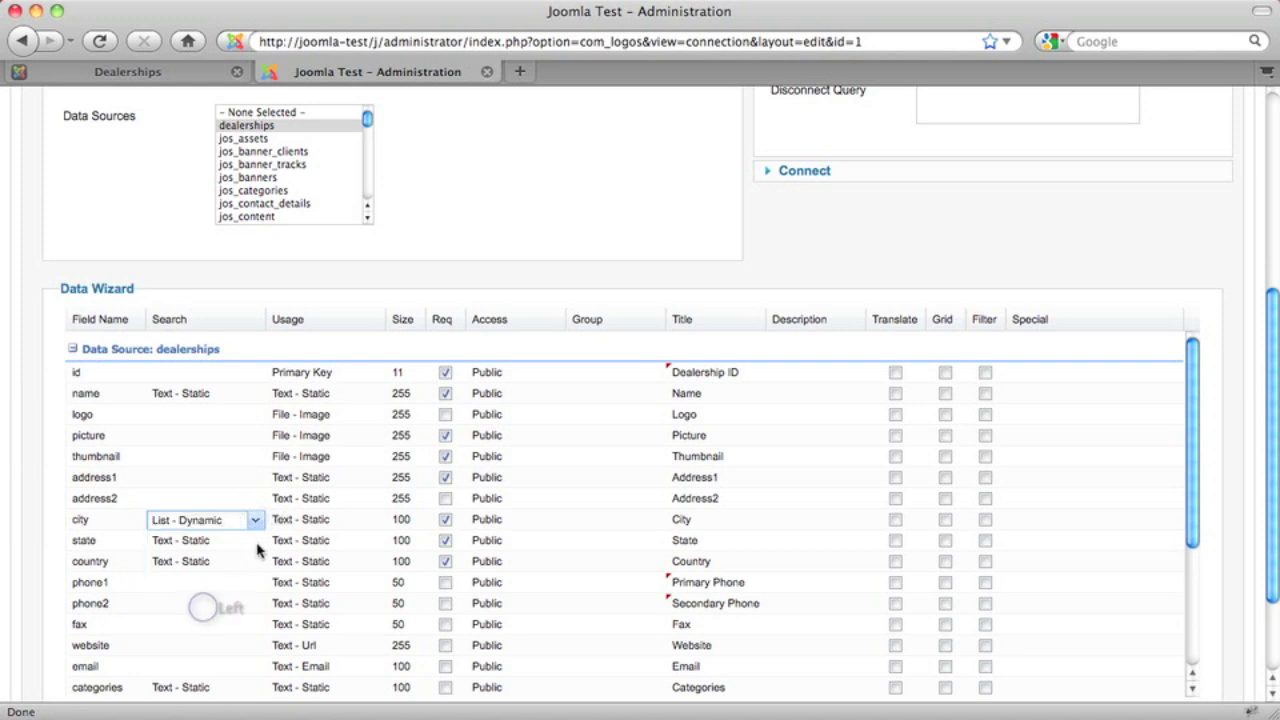
click(256, 542)
click(224, 627)
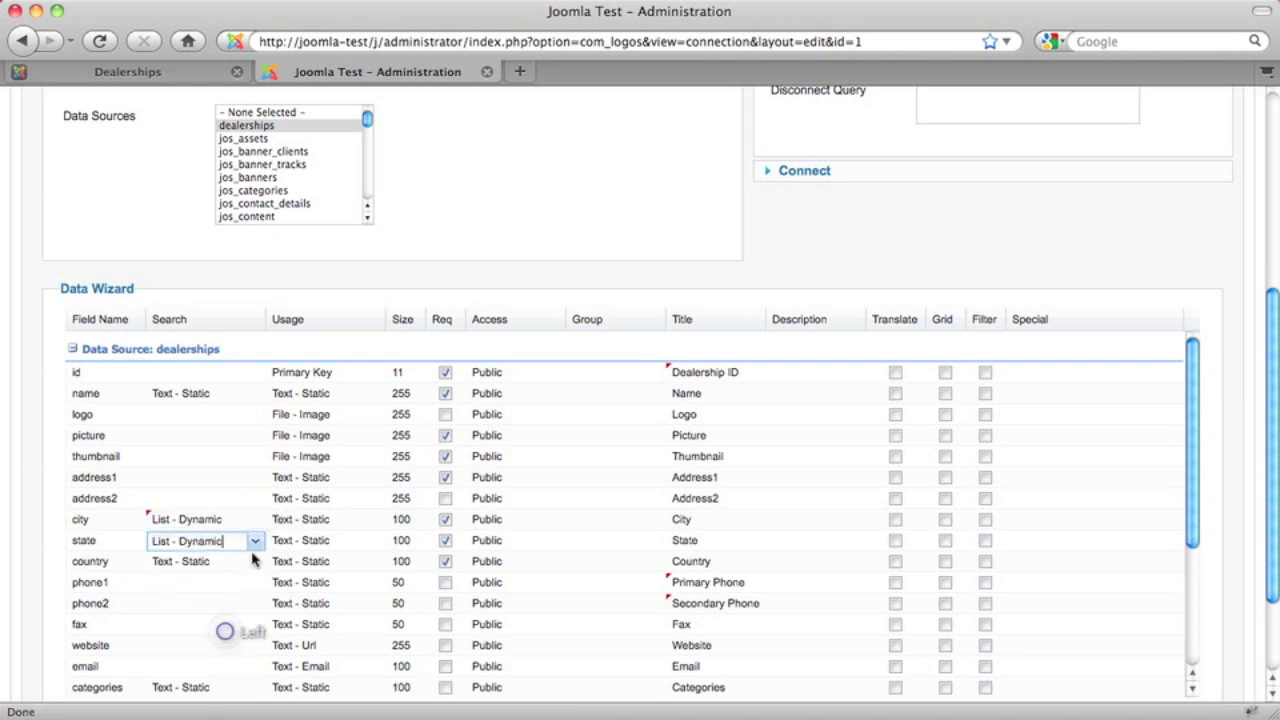
click(250, 562)
click(255, 562)
click(214, 647)
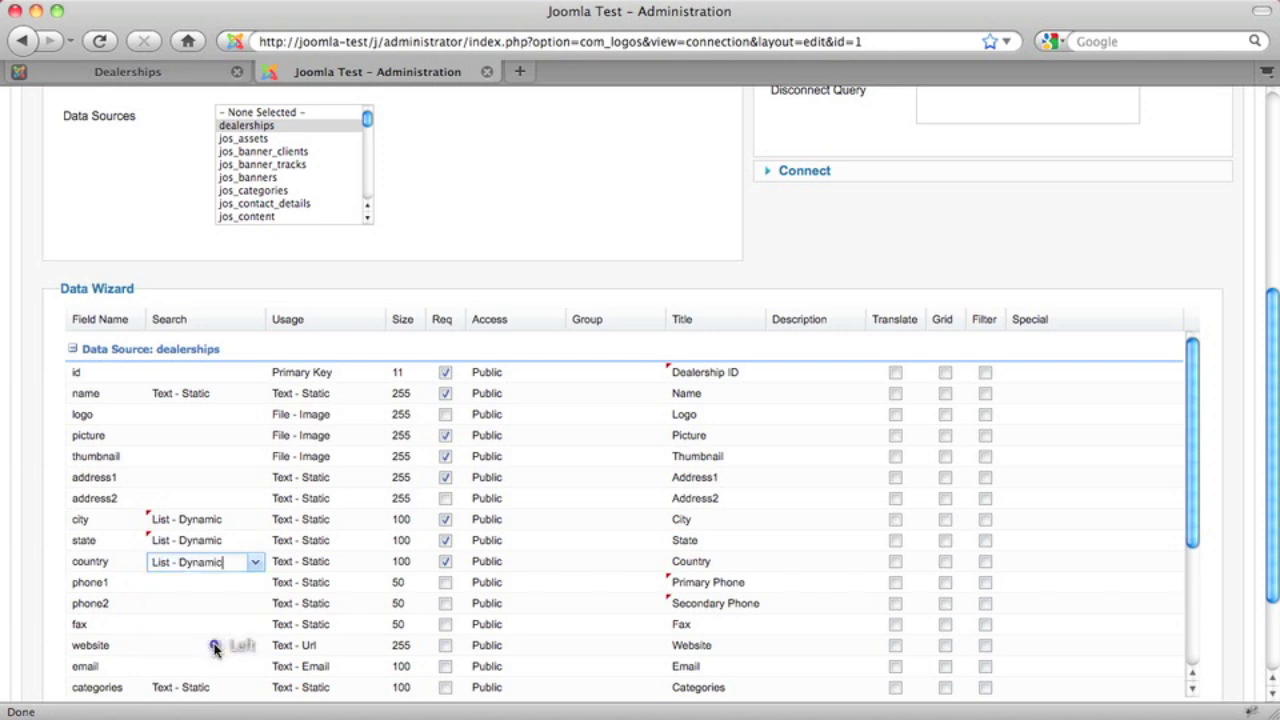
Give the country field List - File usage with special value countries.
click(366, 562)
click(372, 564)
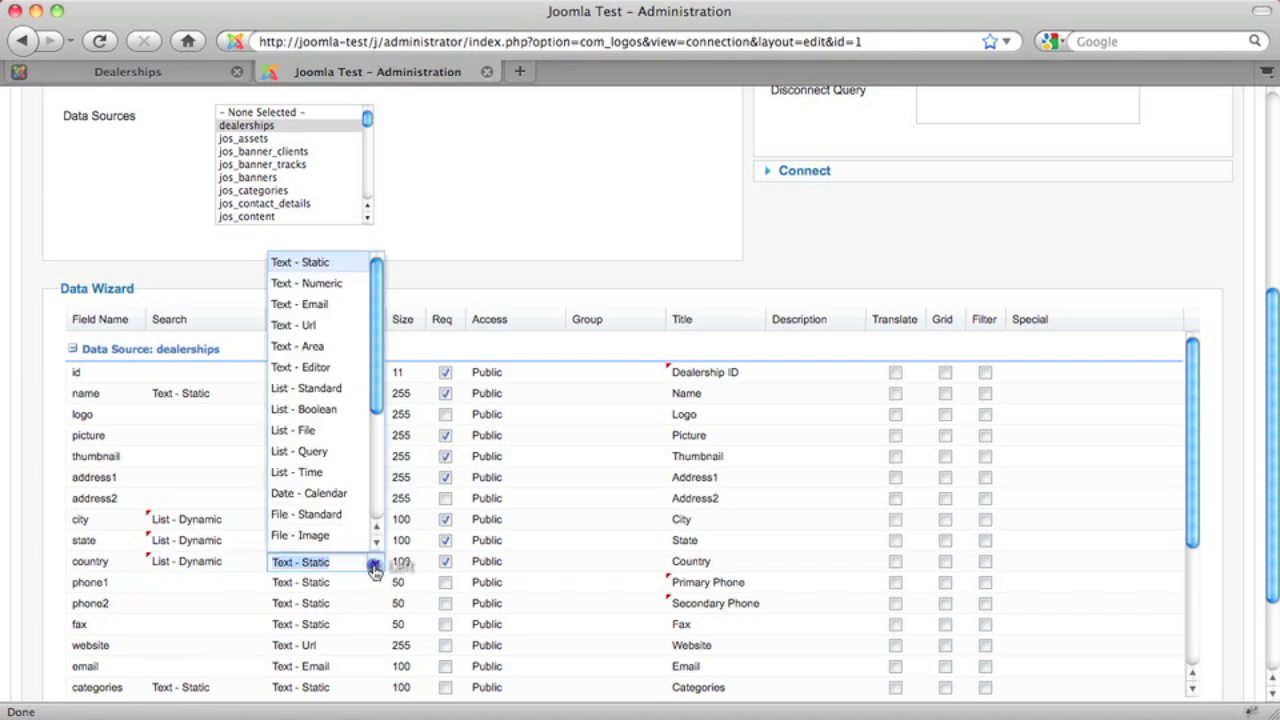
click(330, 430)
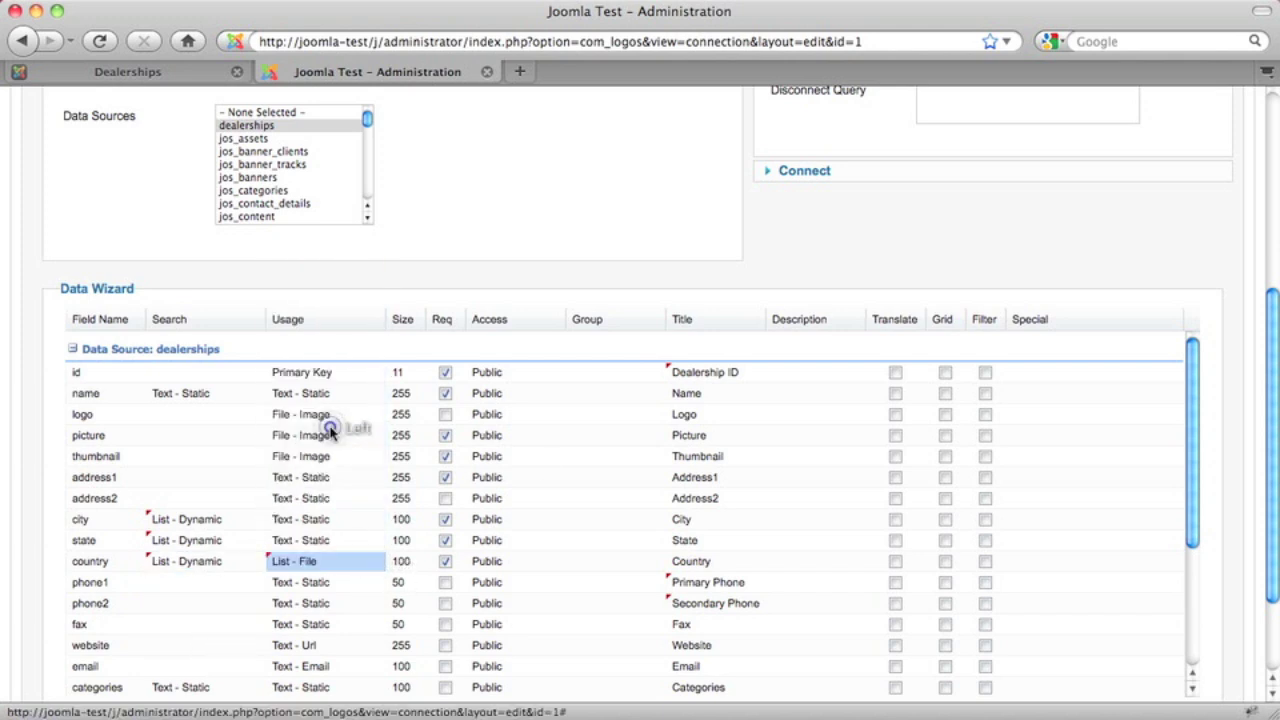
click(1021, 563)
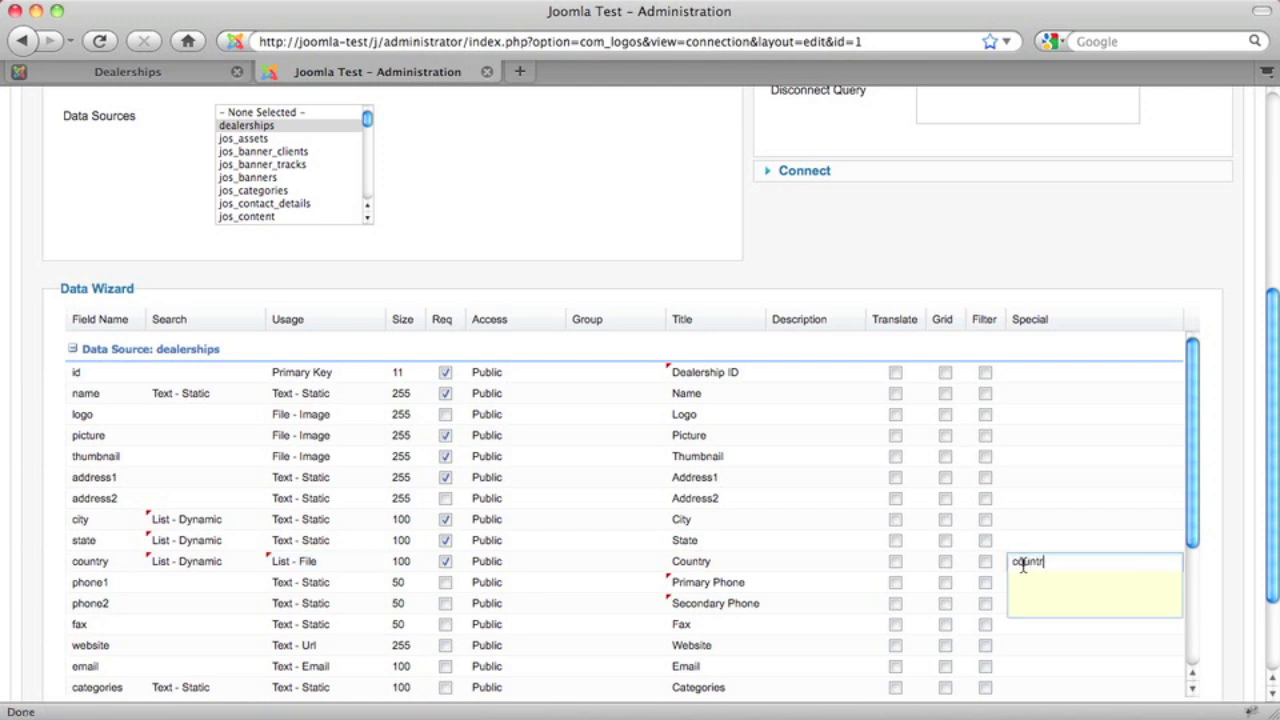
key(Return)
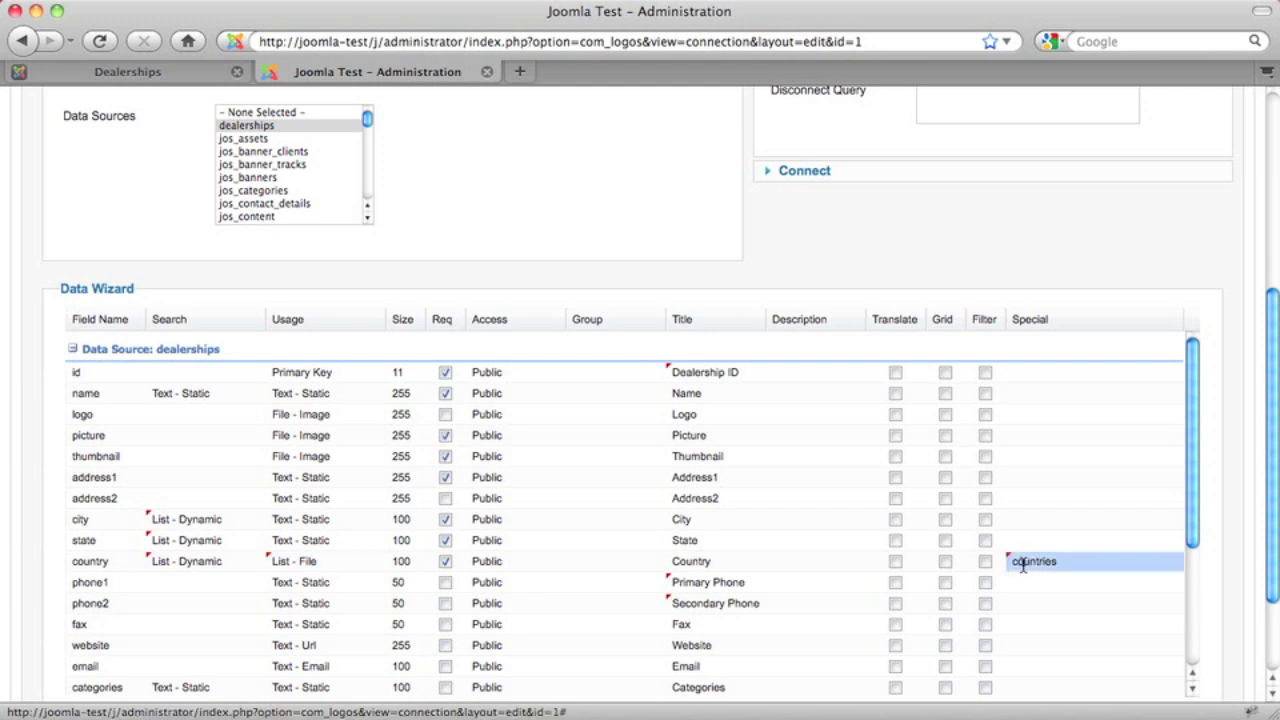
Give categories a List - Dynamic search, List - File usage and special value retail.
scroll(30, 537, down, 3)
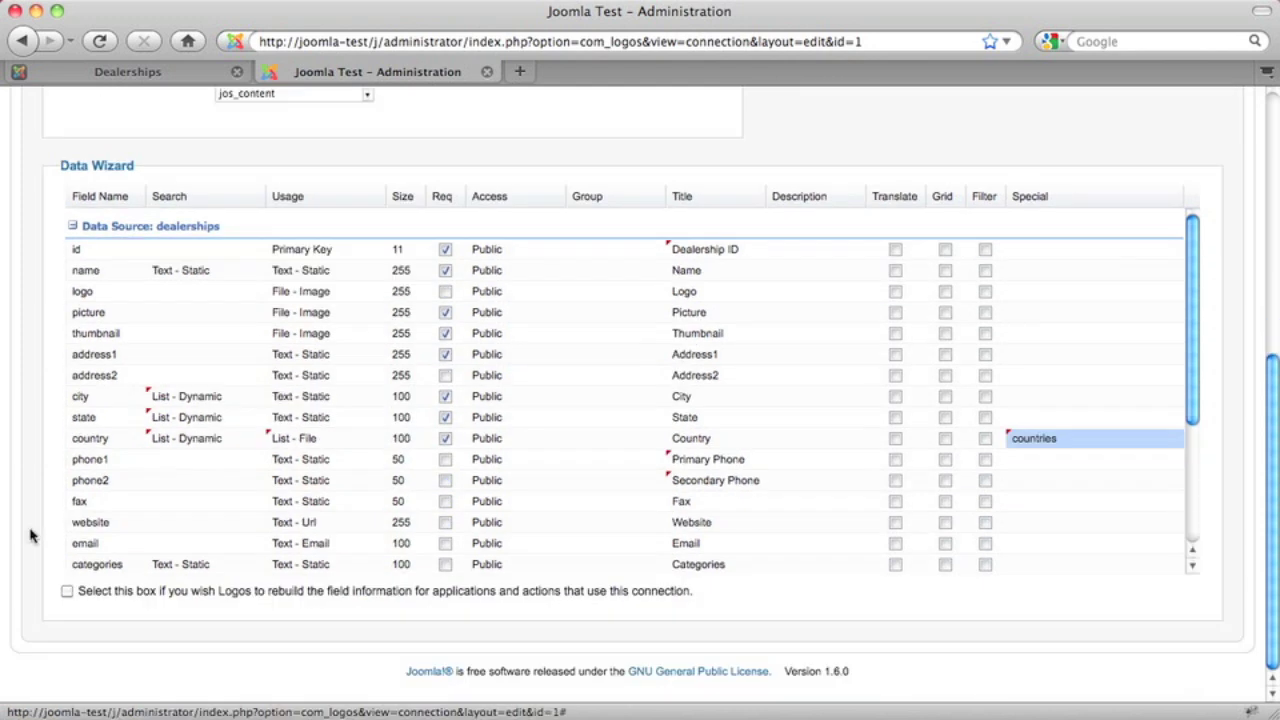
click(249, 567)
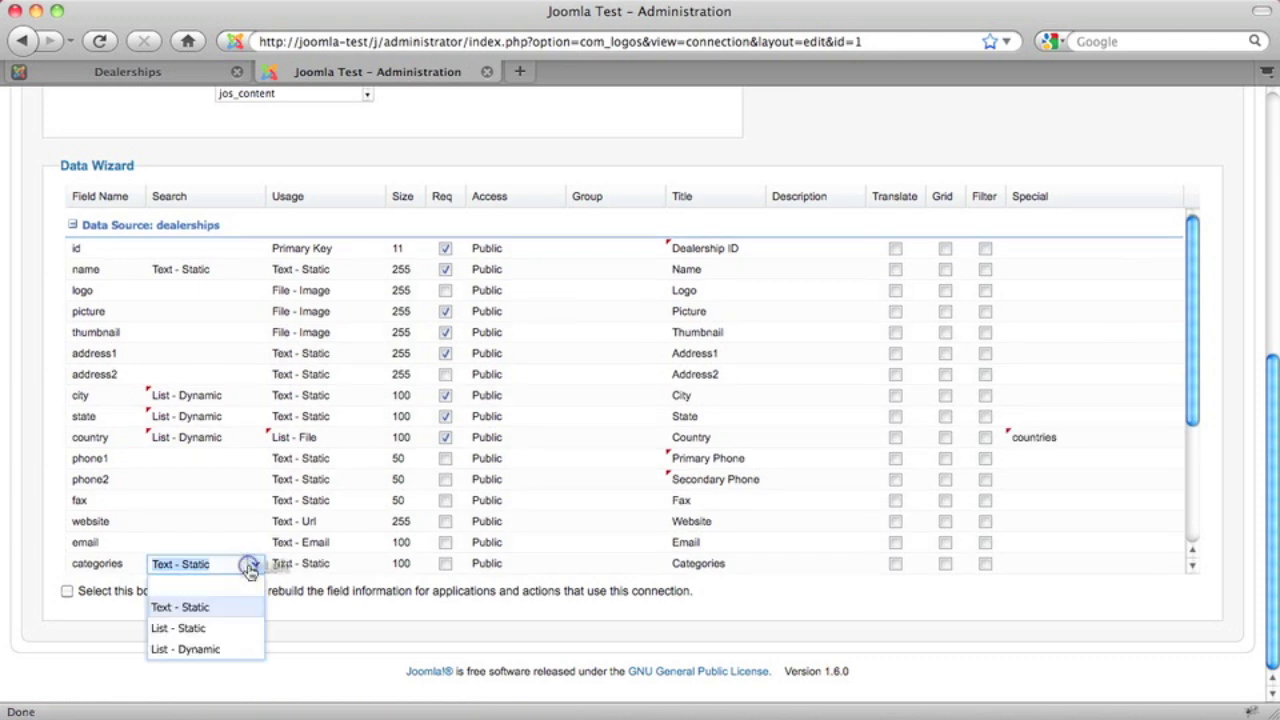
click(211, 649)
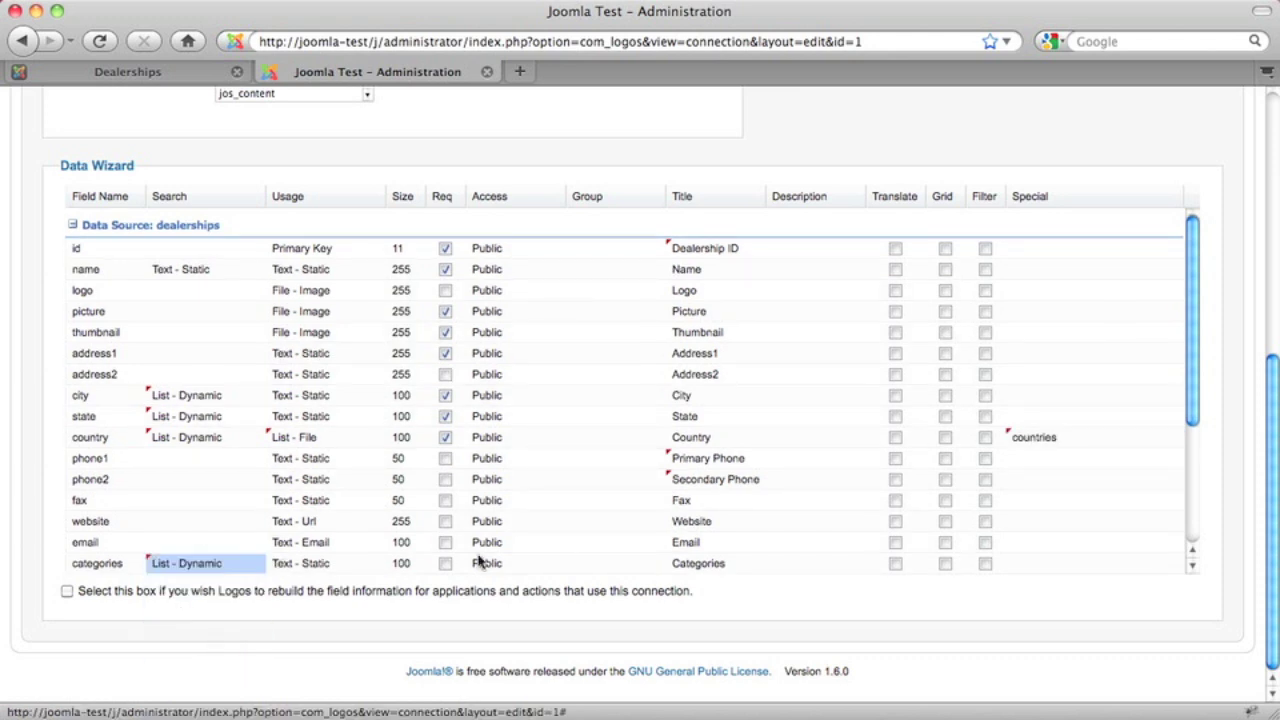
click(366, 565)
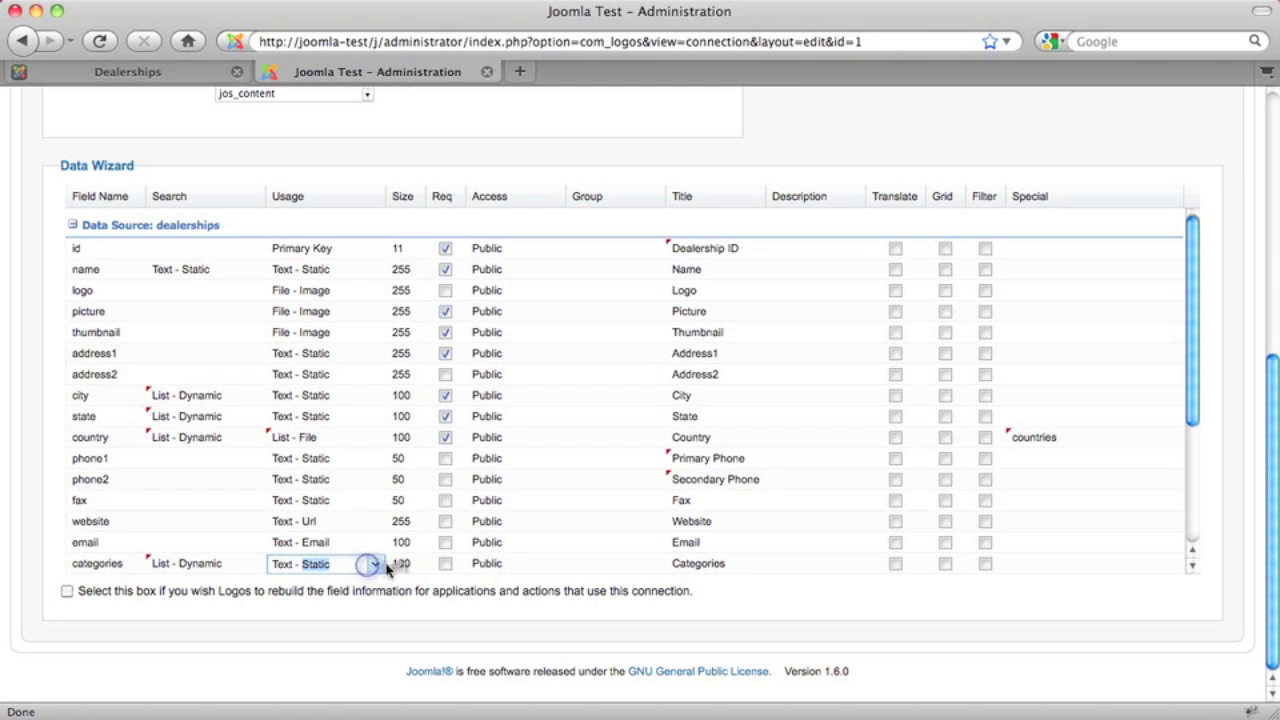
click(374, 565)
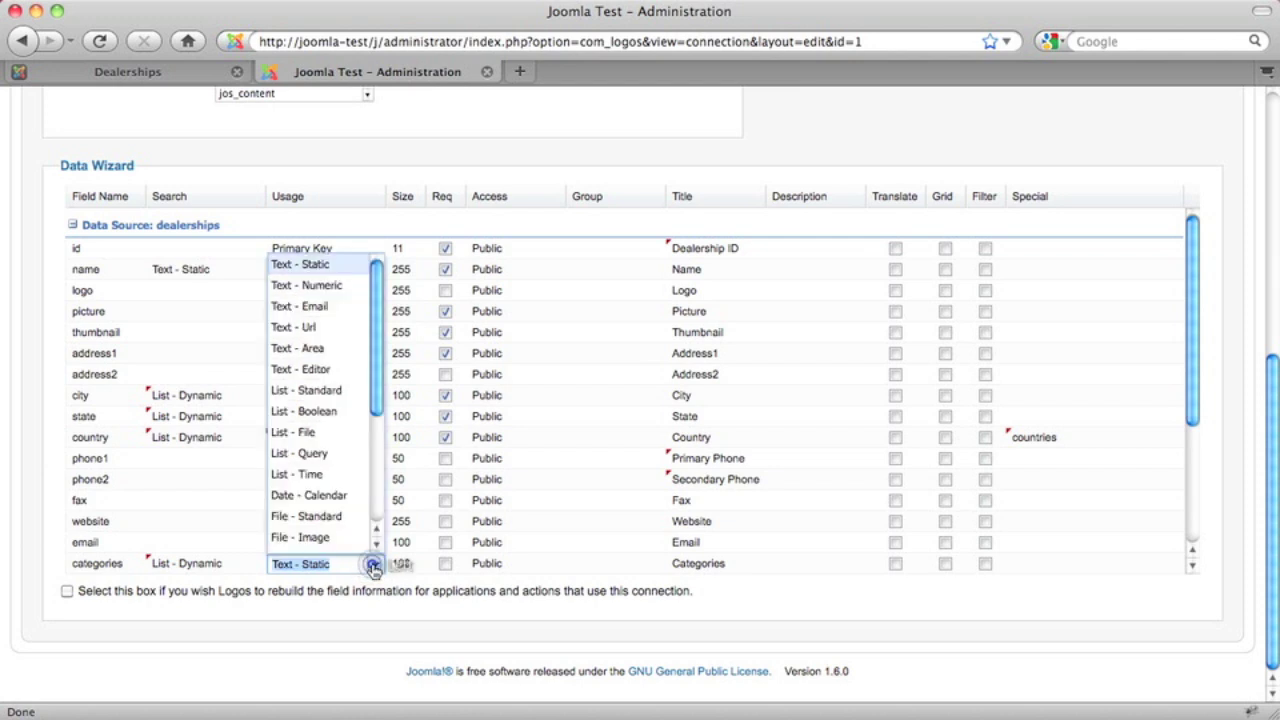
click(334, 440)
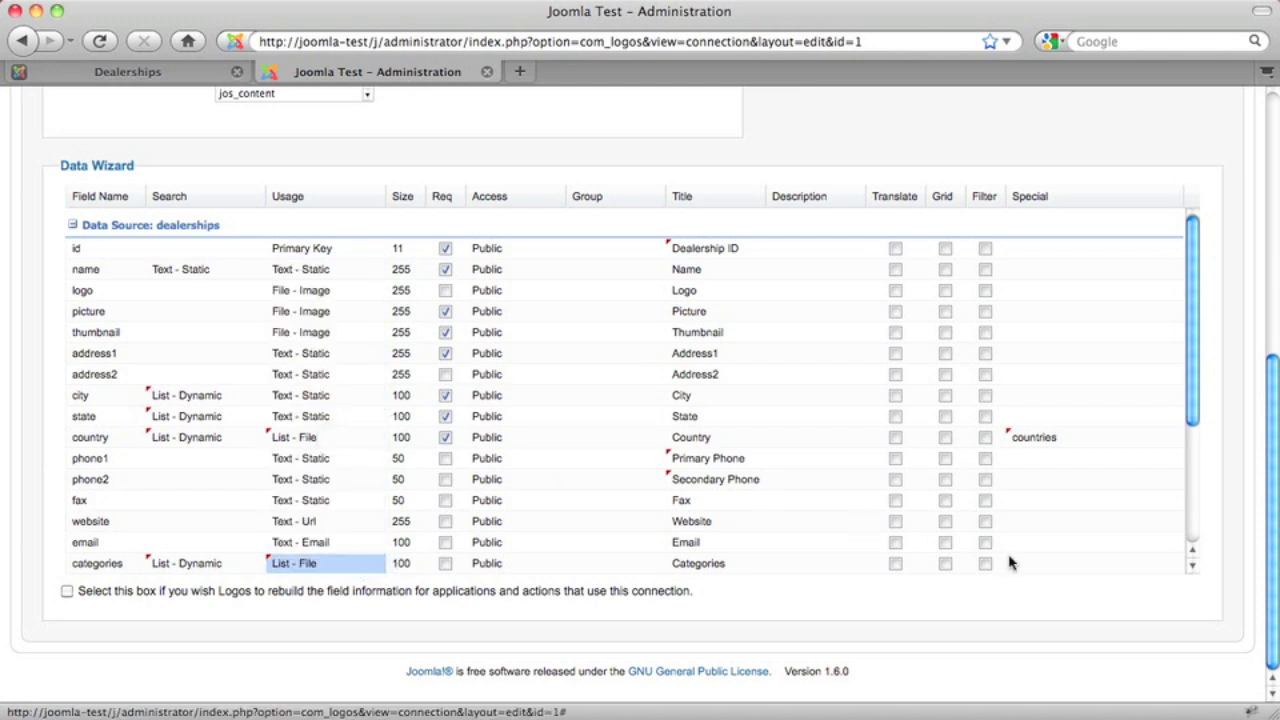
click(1048, 565)
text(ro)
key(Return)
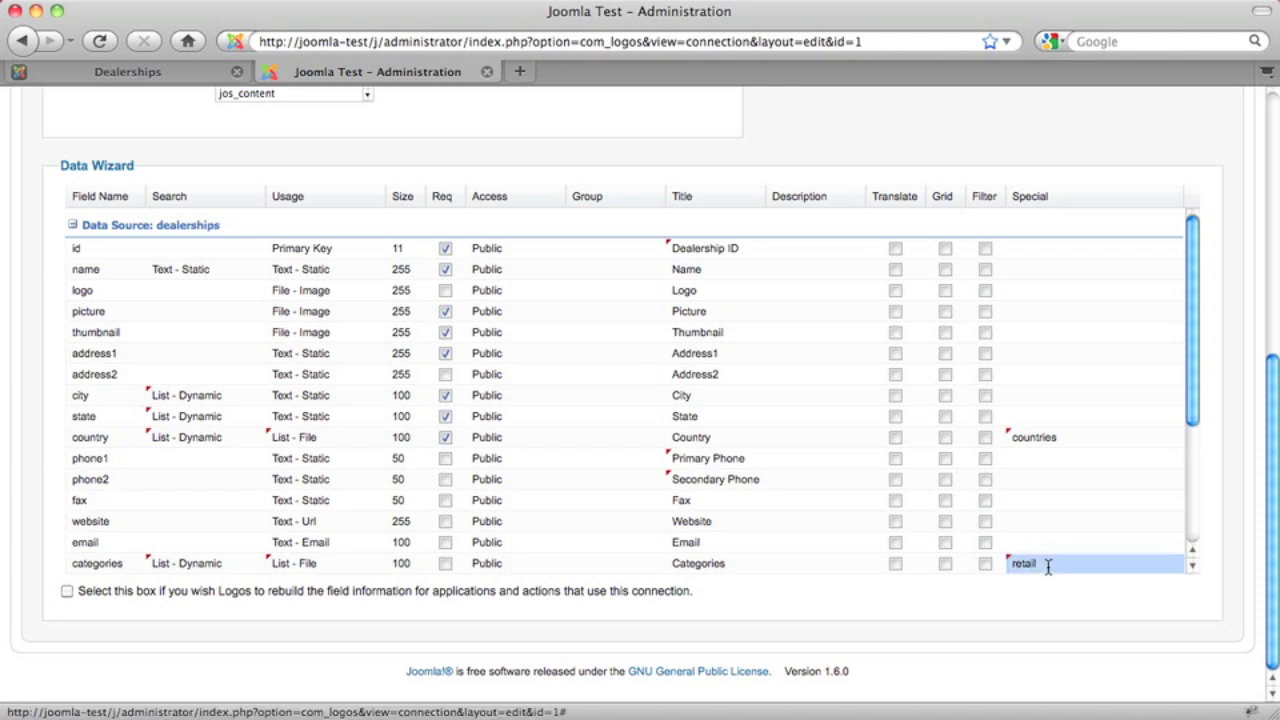
Clear the published field's search type and save the field changes.
scroll(1048, 565, down, 5)
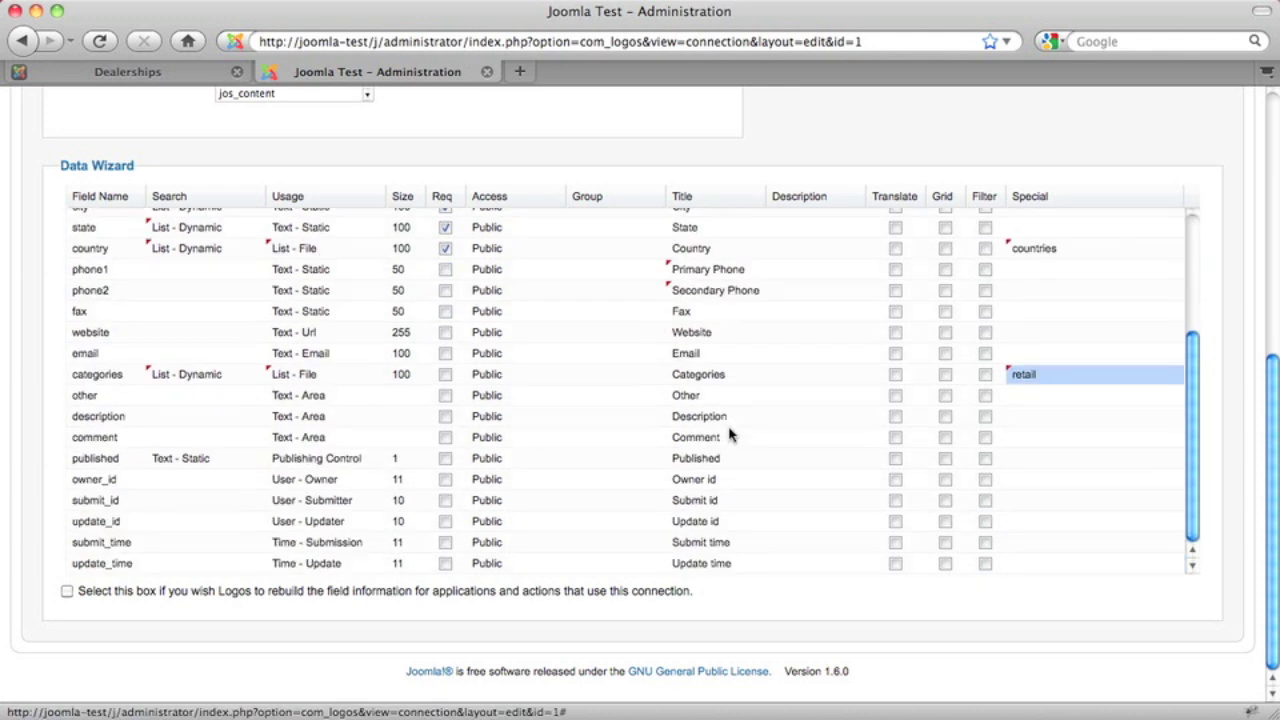
click(248, 458)
click(250, 458)
click(231, 477)
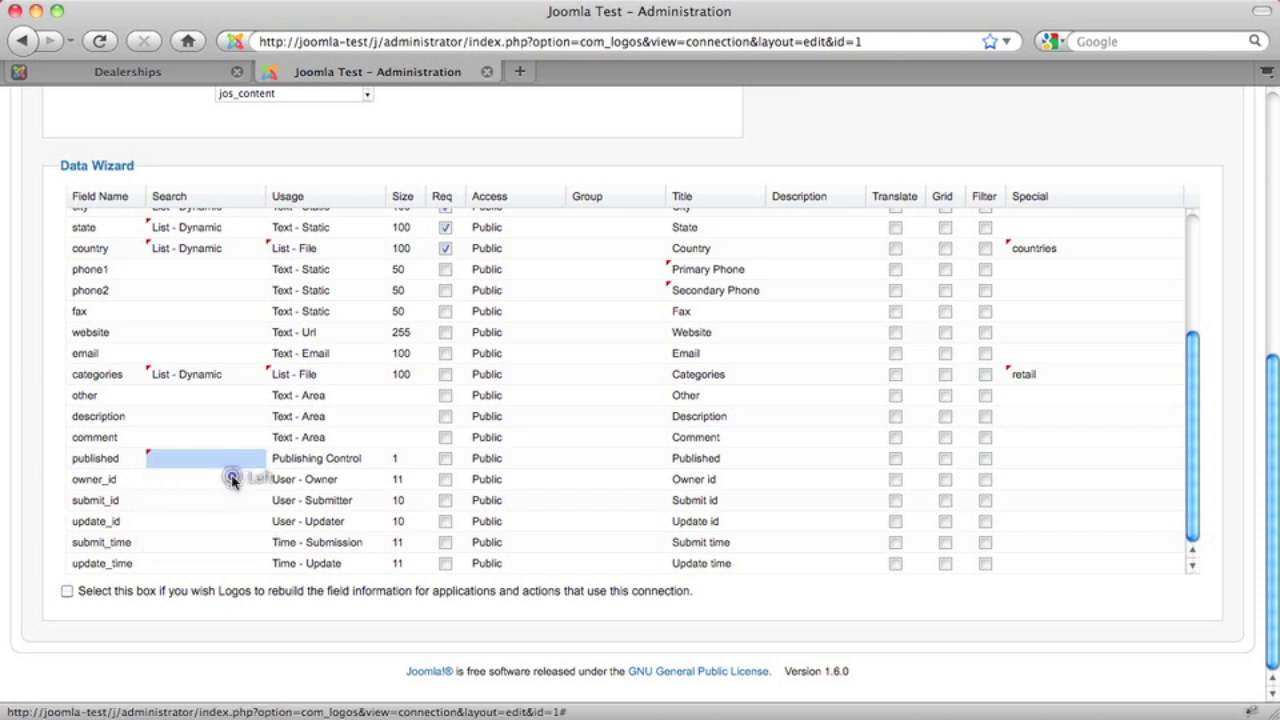
key(Return)
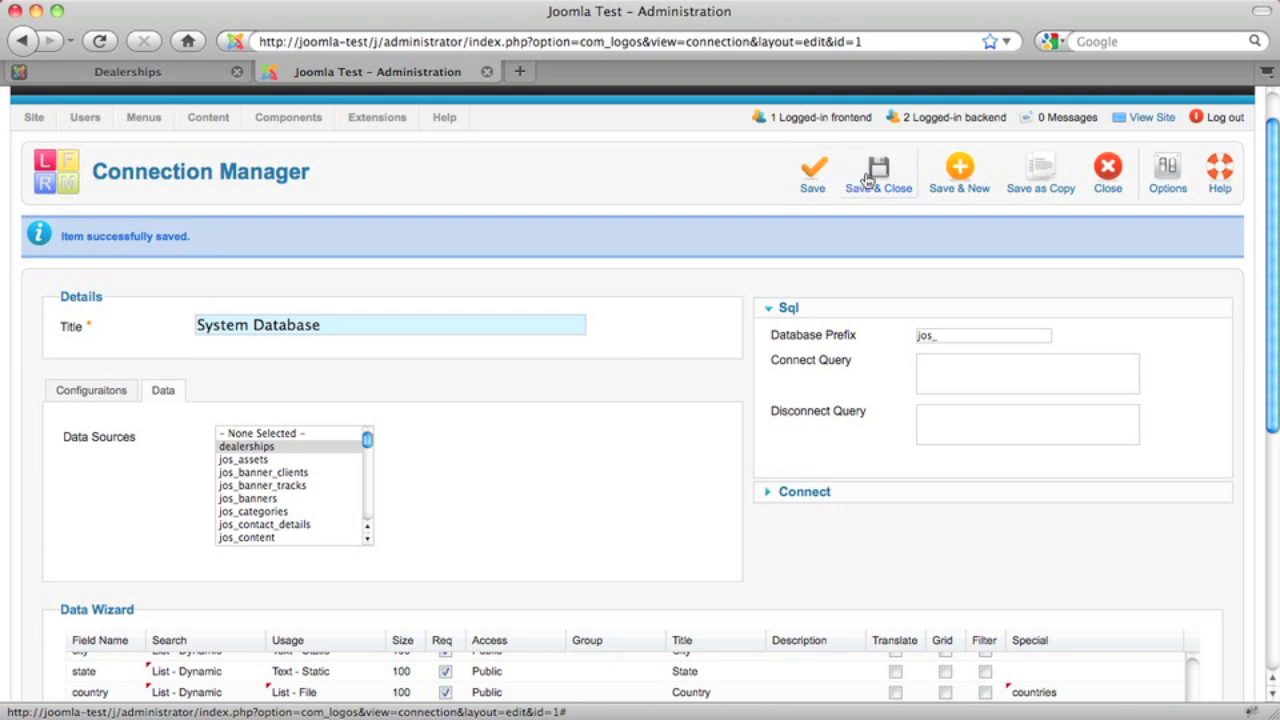
Save & Close the System Database connection to return to the Connections list.
click(868, 178)
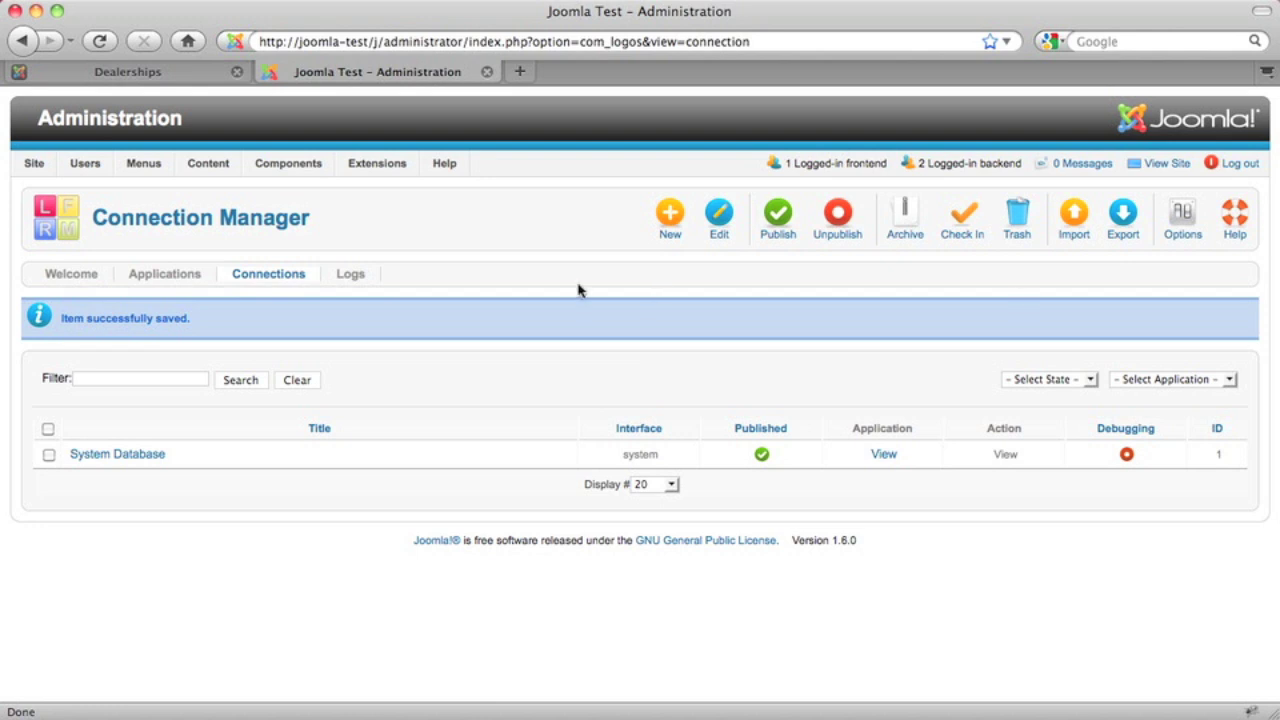
Start a new application titled Dealerships using the dealerships data source.
click(165, 276)
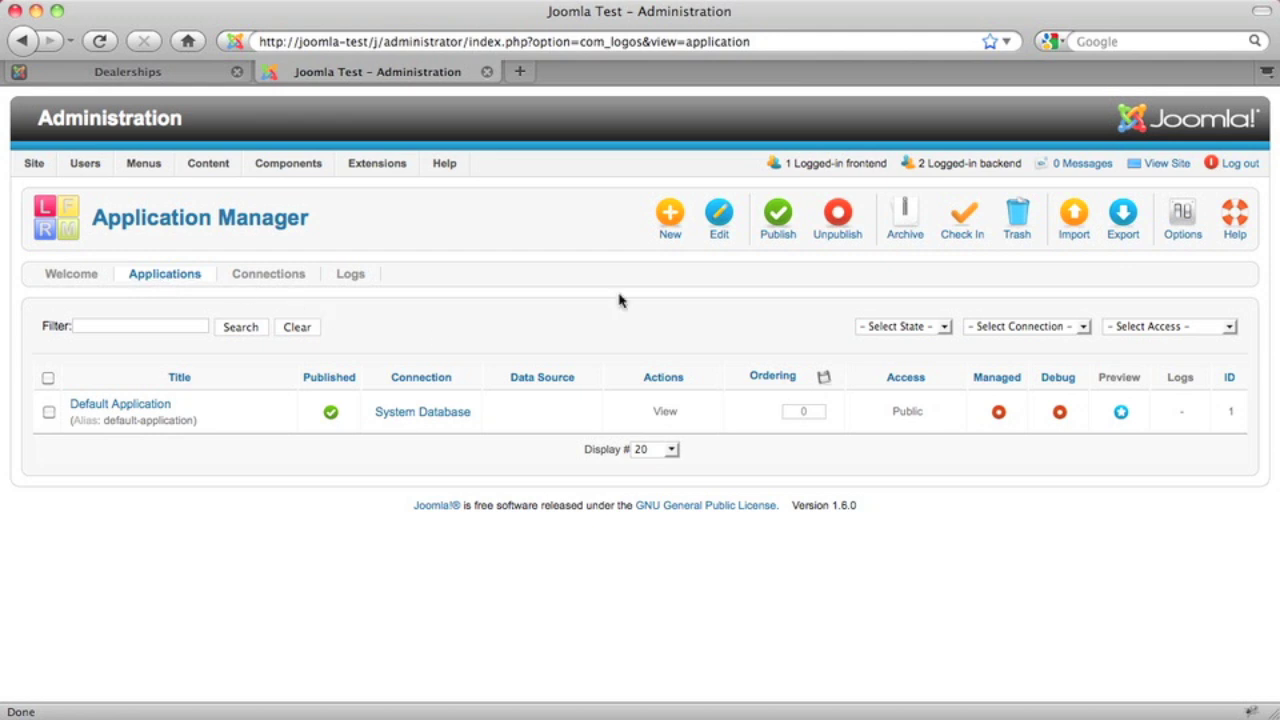
click(668, 233)
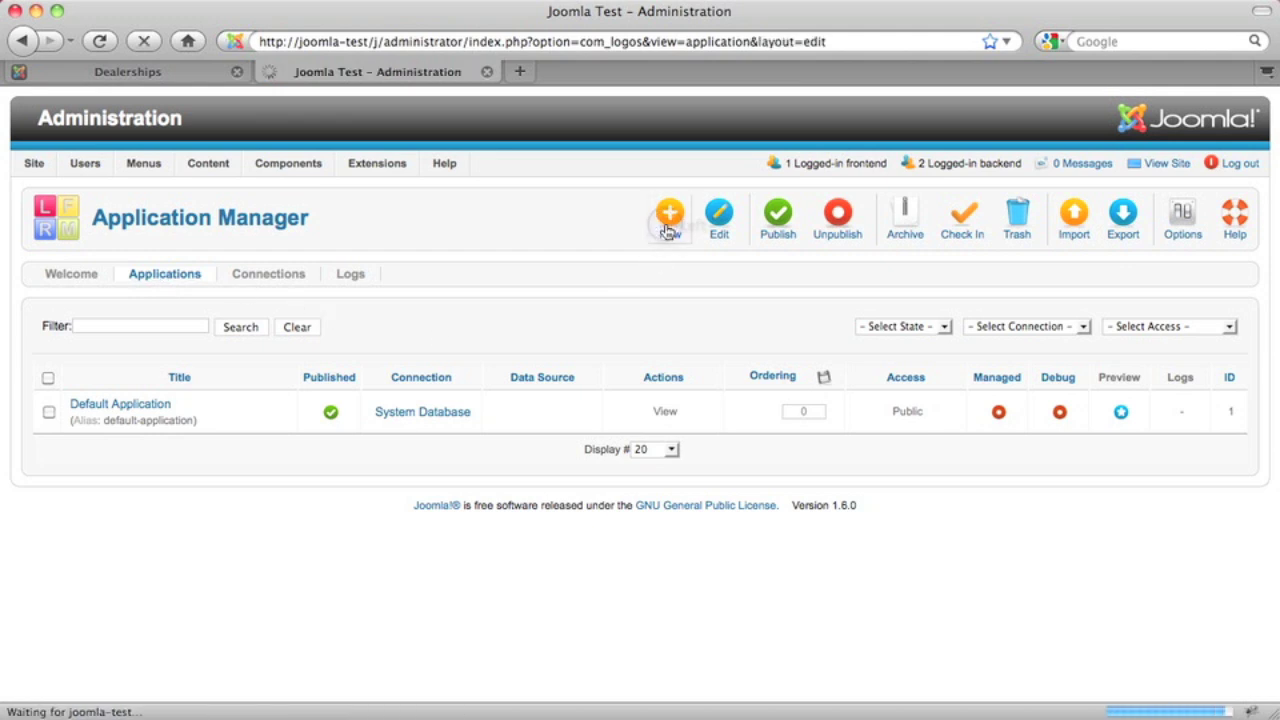
click(458, 320)
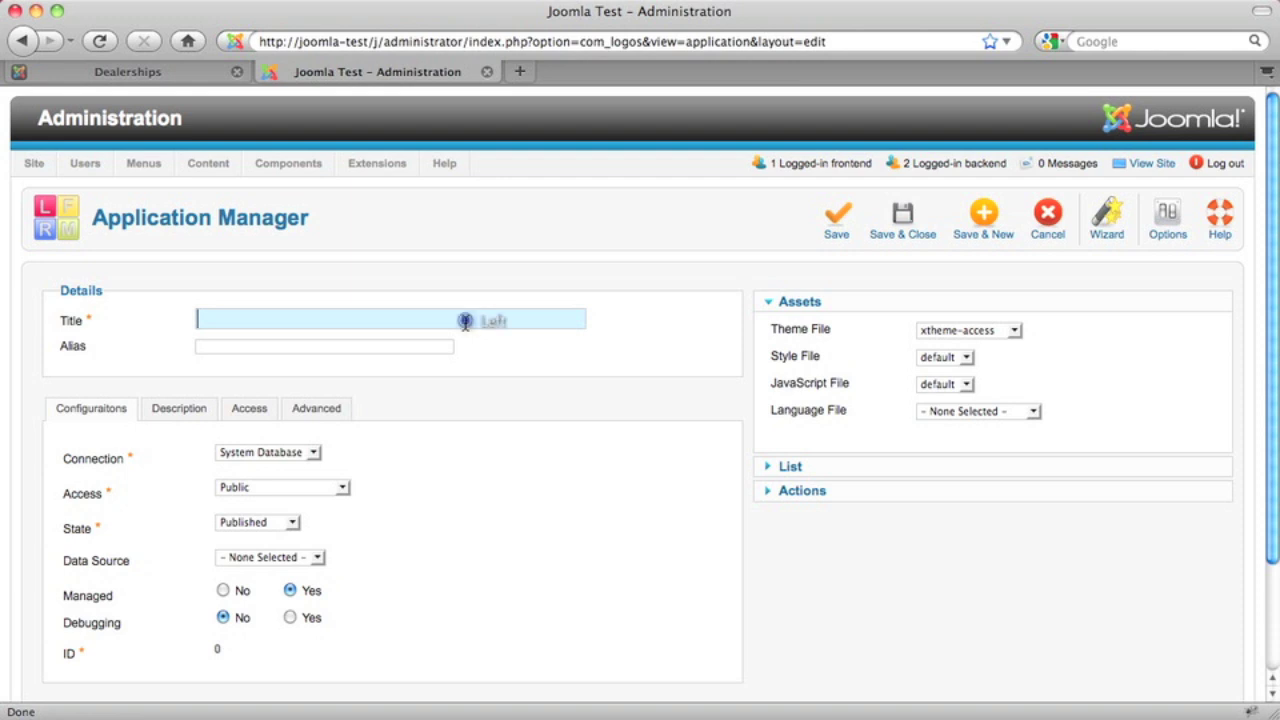
text(Dealerships)
key(Escape)
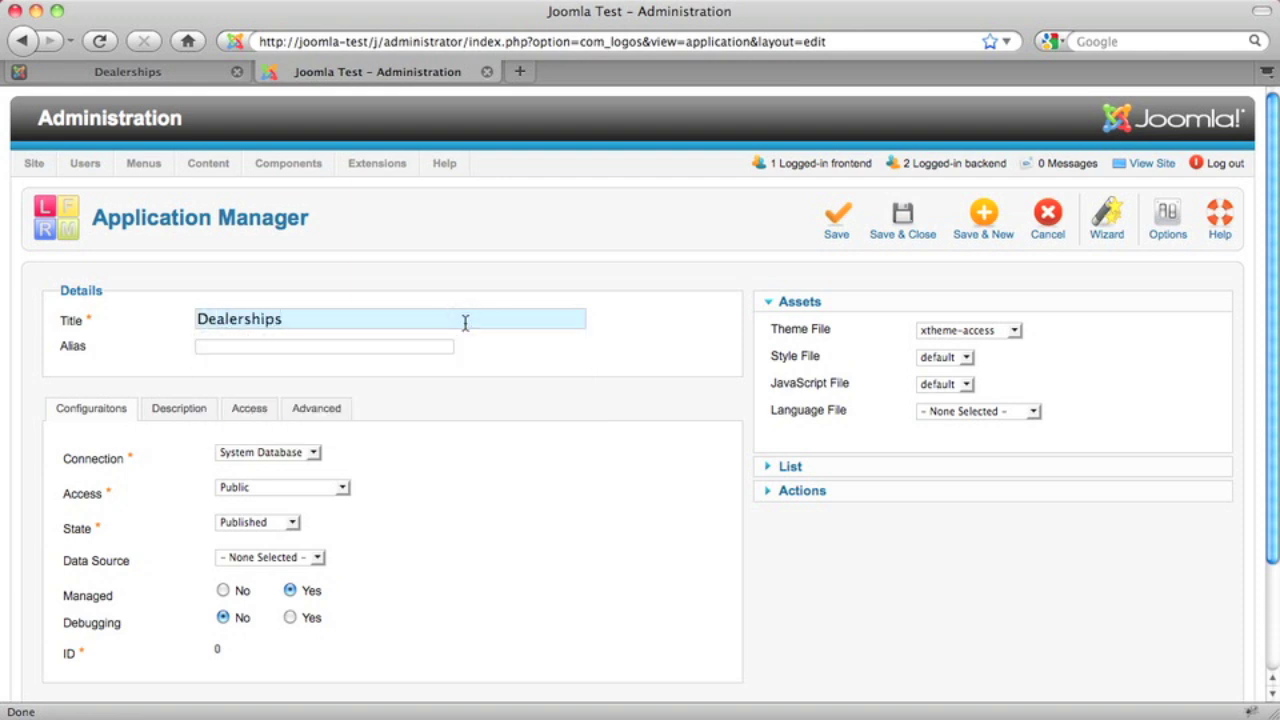
click(255, 557)
click(250, 585)
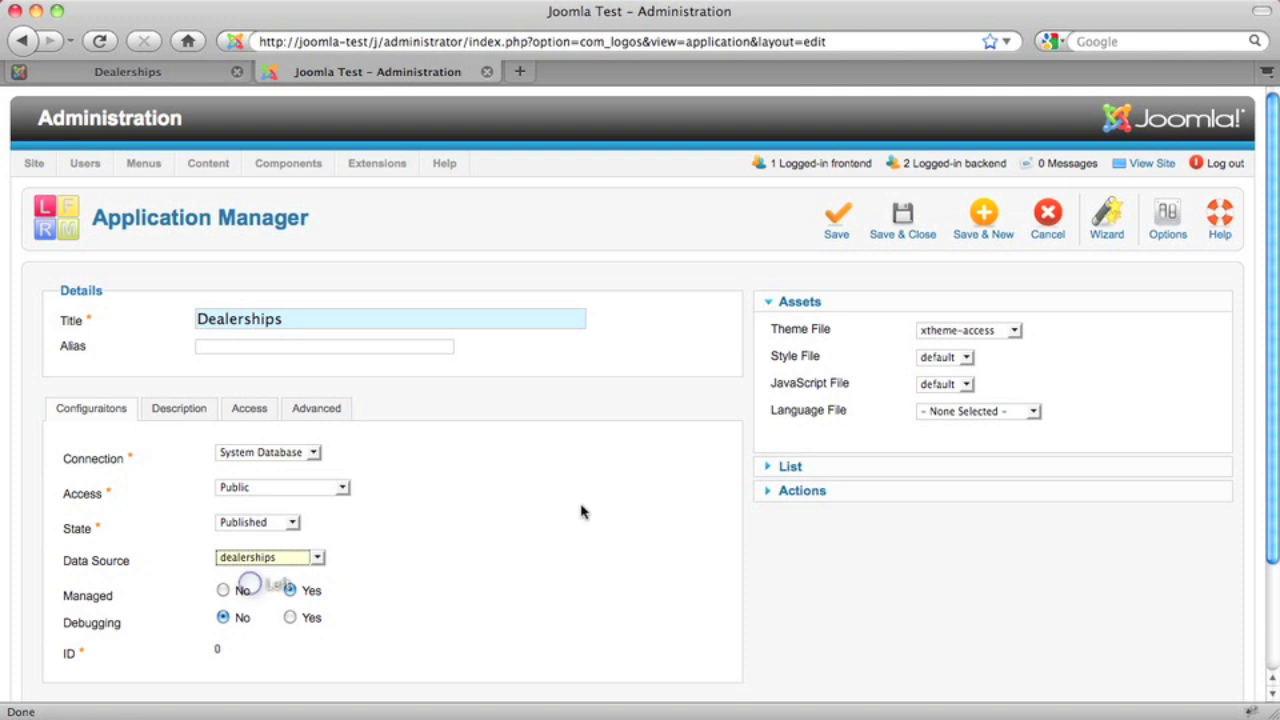
Choose theme xtheme-newblue and language file en-GB.countries.ini, then save the application.
click(987, 332)
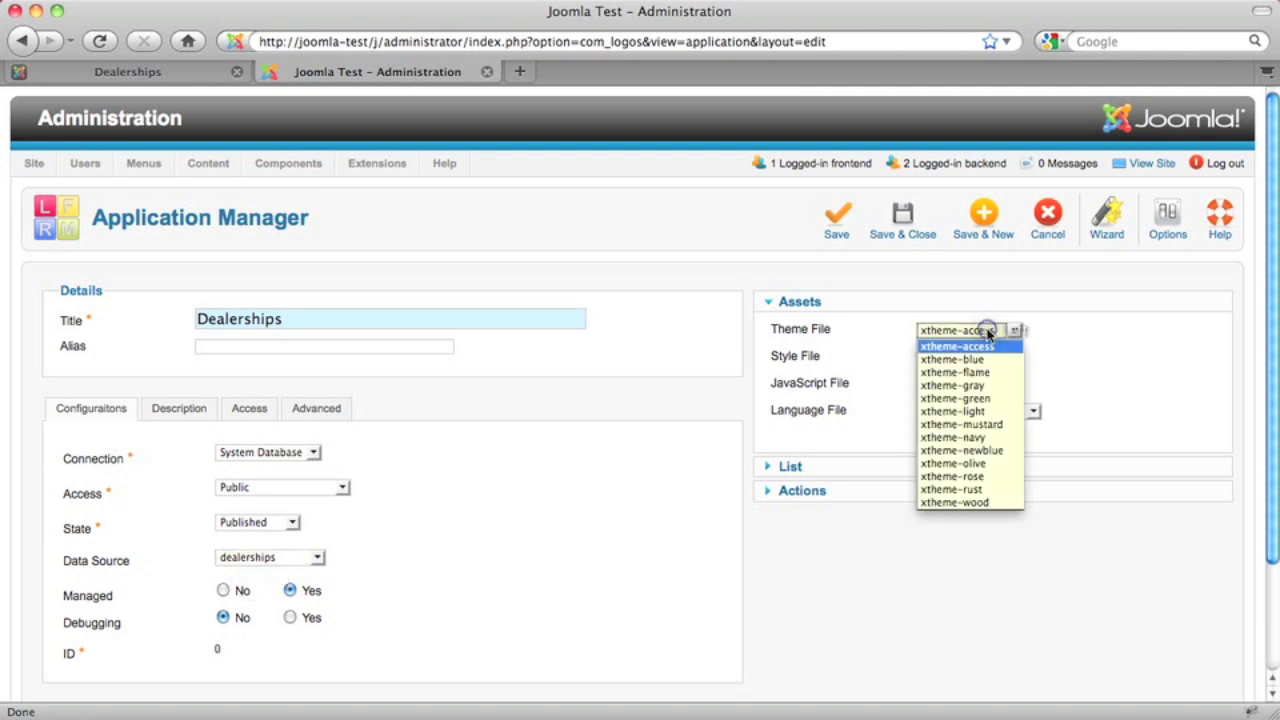
click(965, 452)
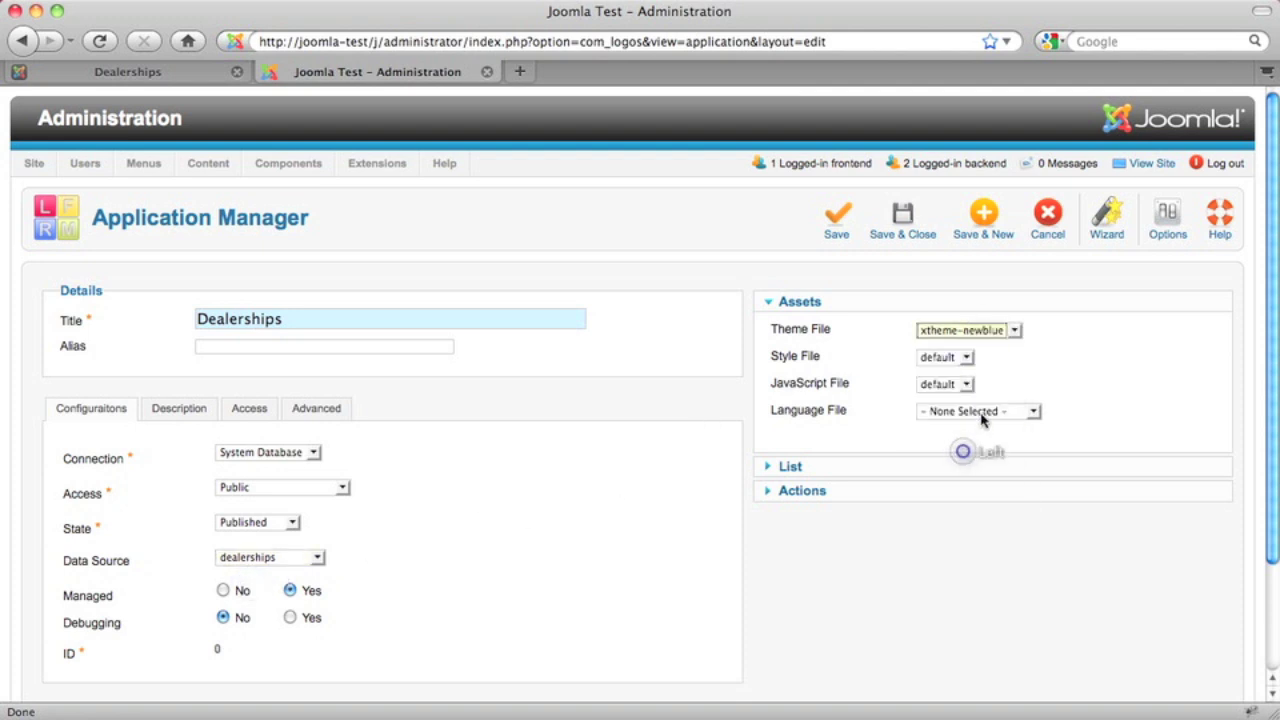
click(985, 411)
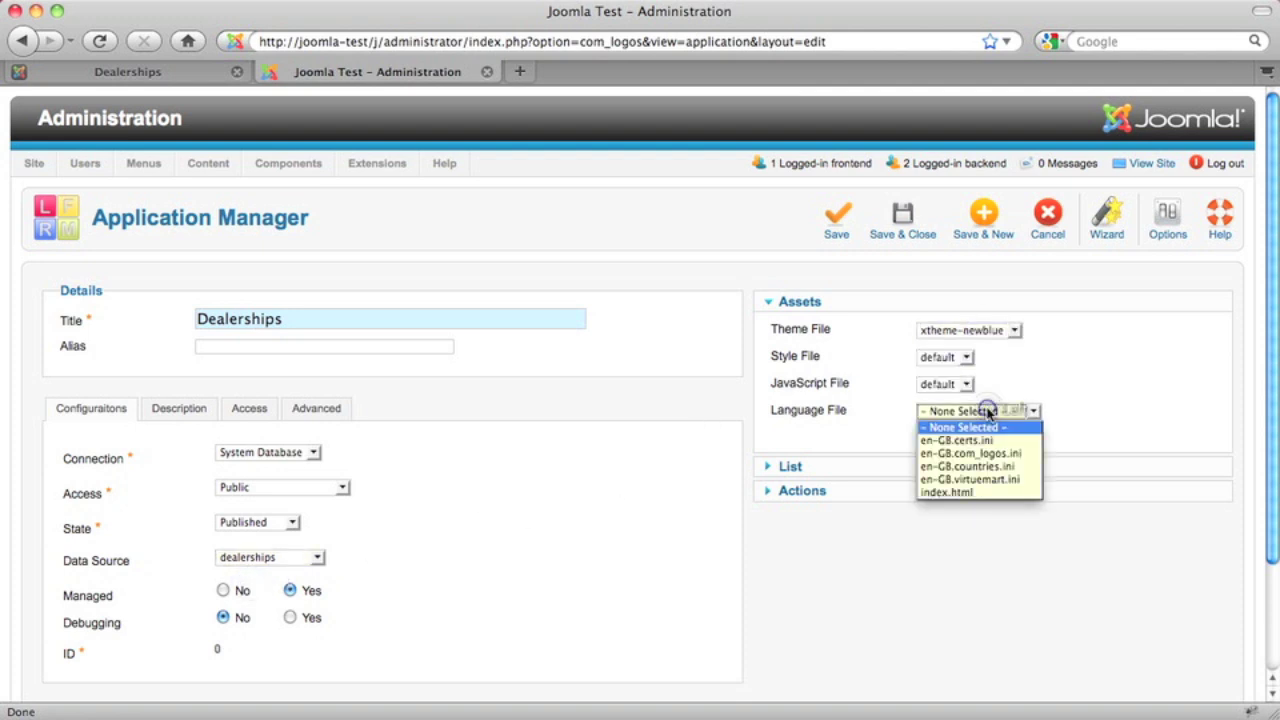
click(968, 467)
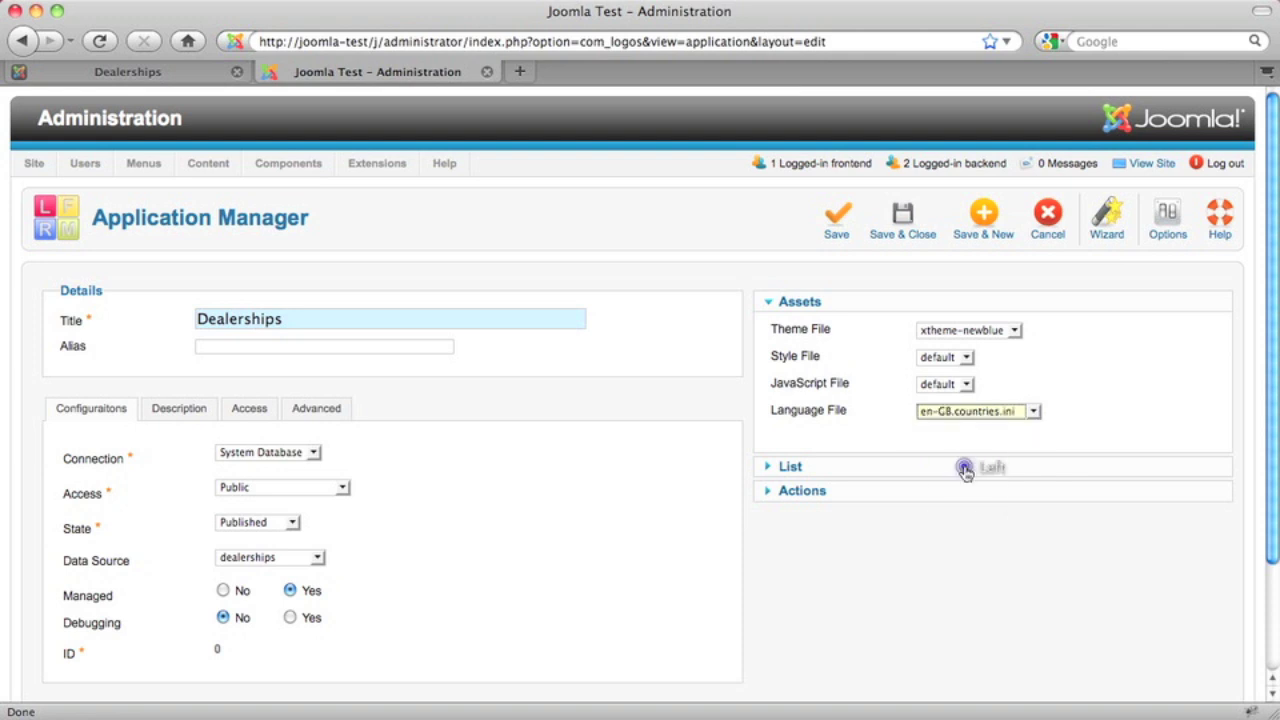
click(840, 220)
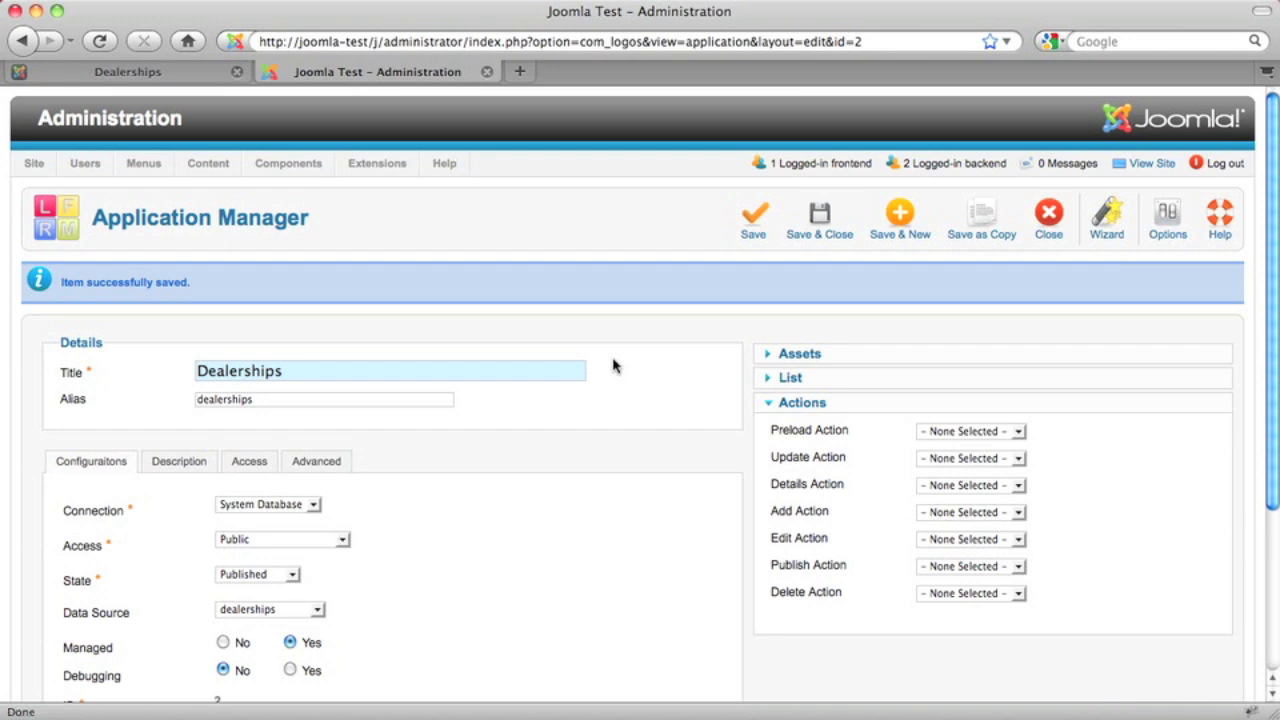
scroll(613, 365, down, 5)
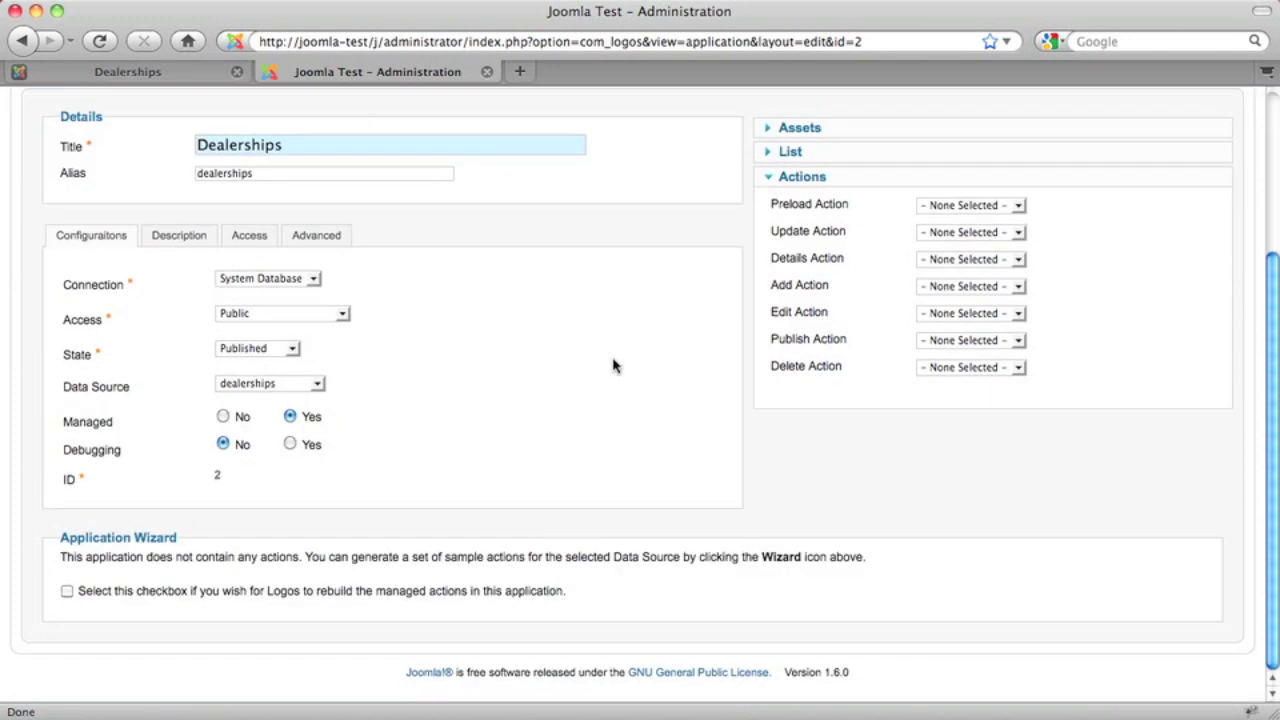
scroll(613, 365, up, 5)
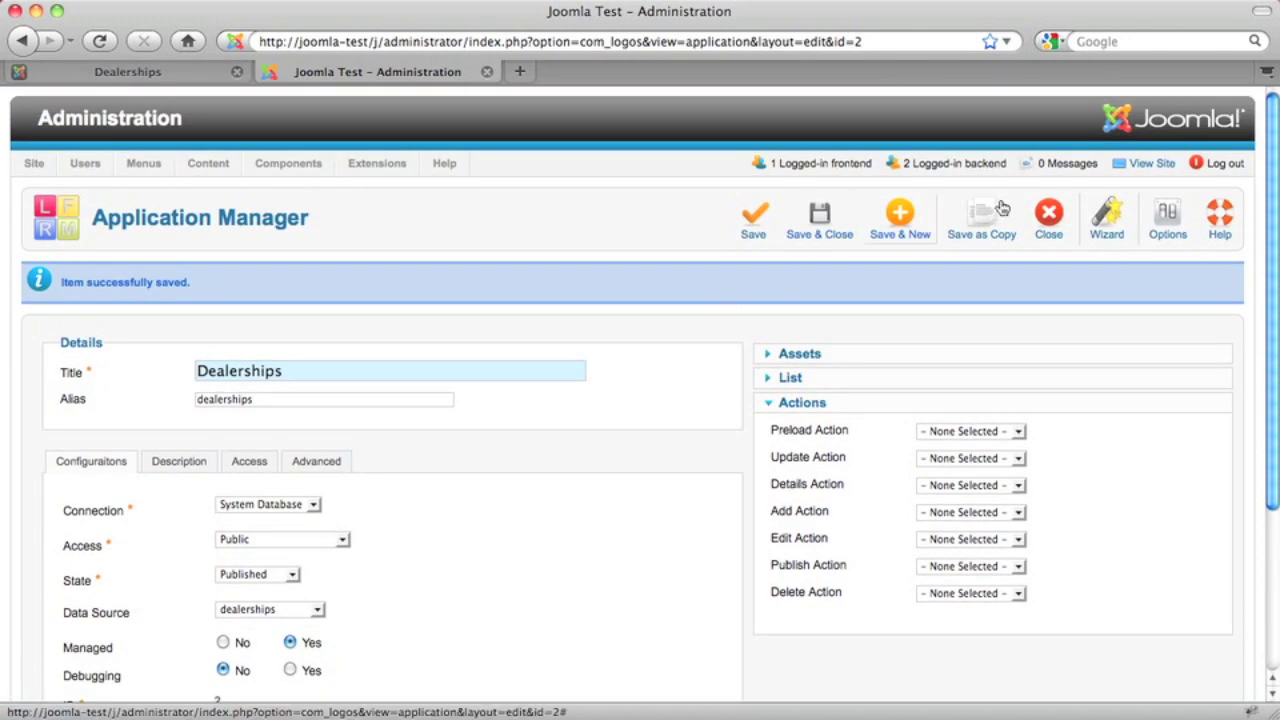
In the Action Generator, tick Details, Delete, Publish, Search, Add, Manage, Preload and Edit.
click(1098, 232)
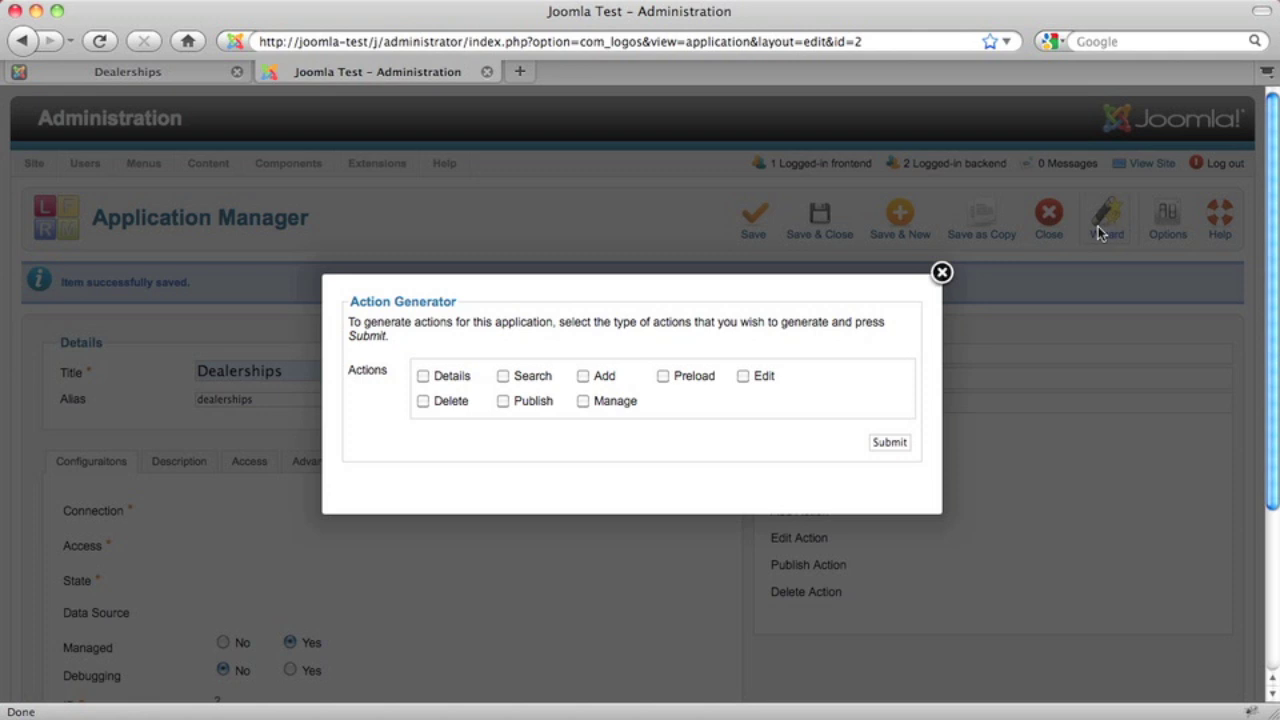
click(423, 376)
click(424, 401)
click(502, 401)
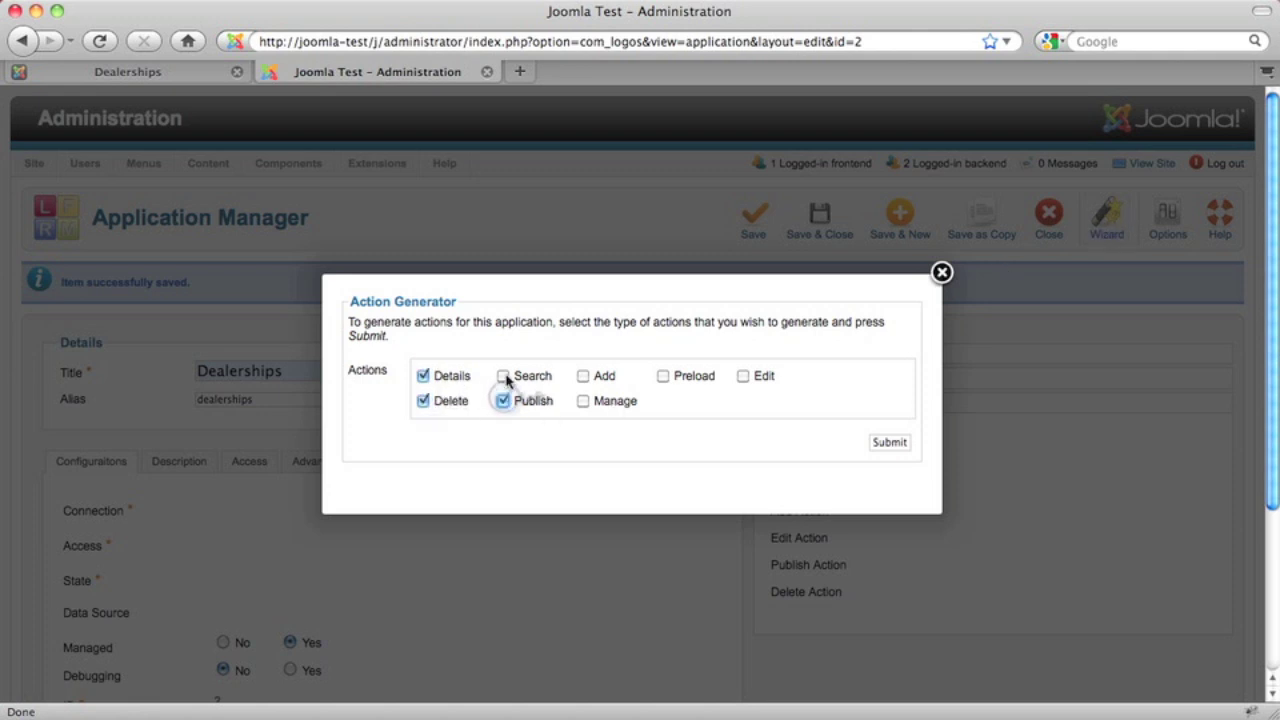
click(504, 376)
click(584, 376)
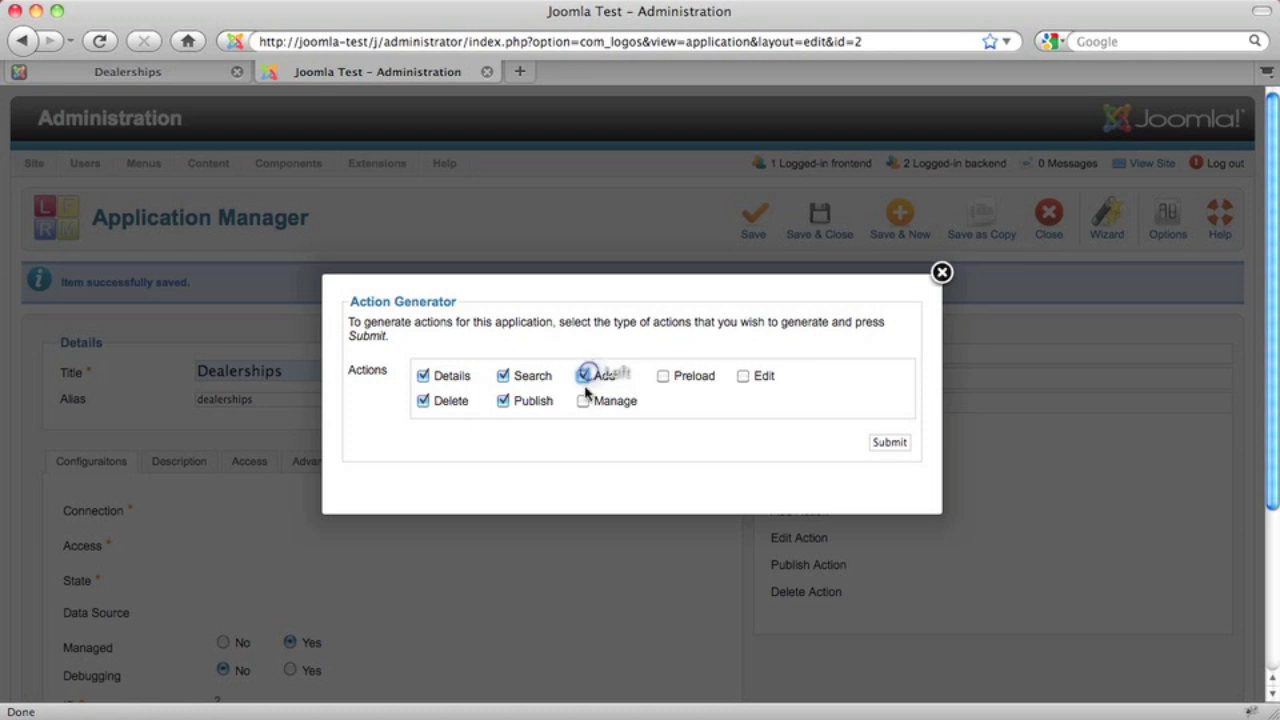
click(583, 401)
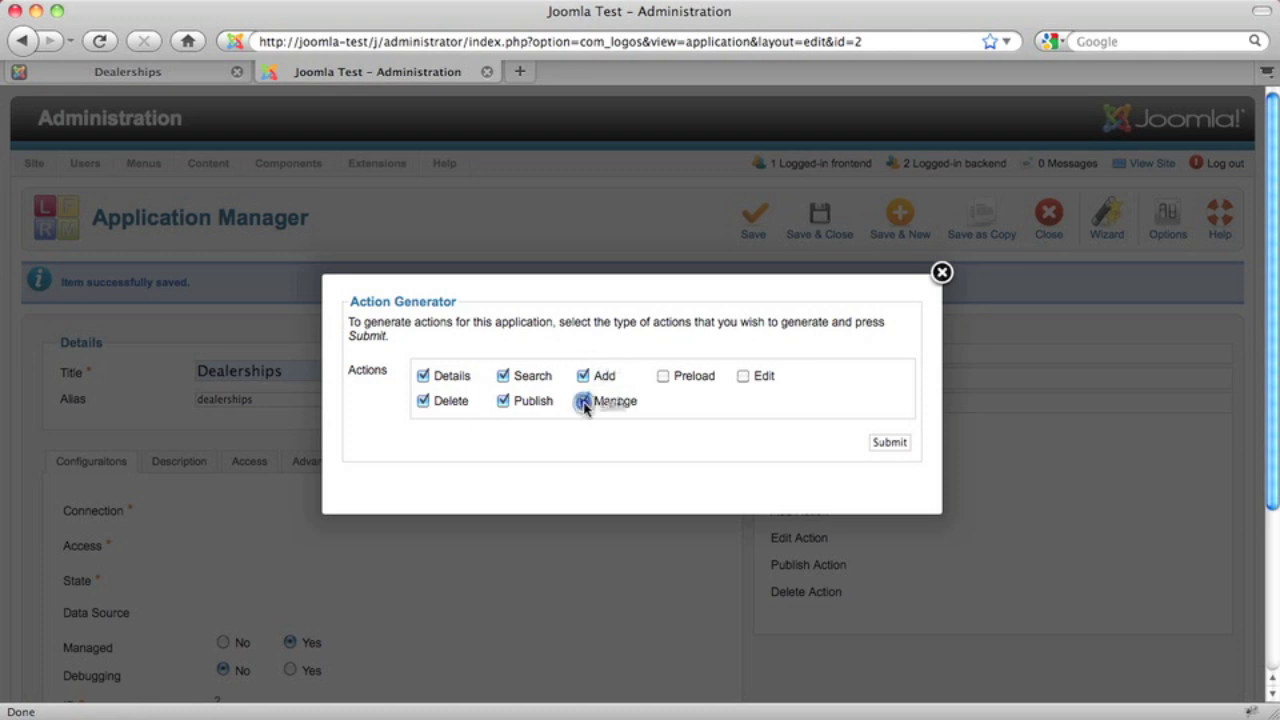
click(662, 376)
click(743, 376)
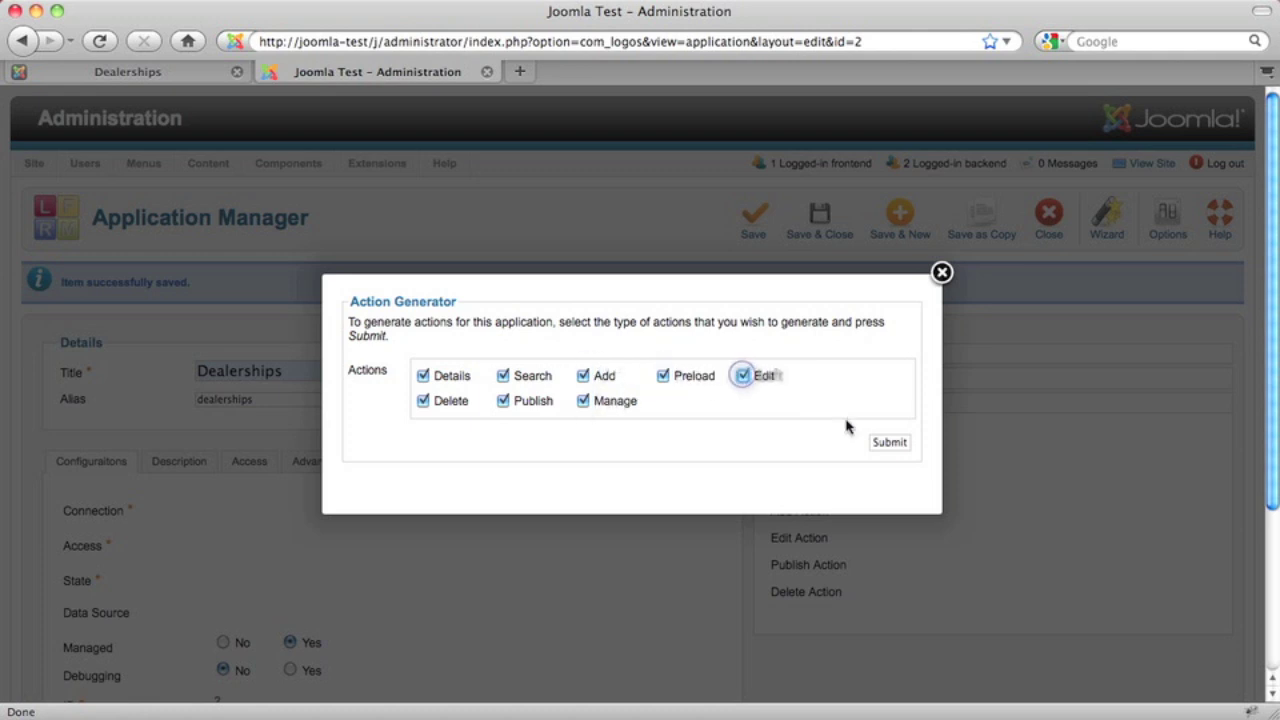
Generate and store the eight actions, then close the Dealerships application form.
click(882, 443)
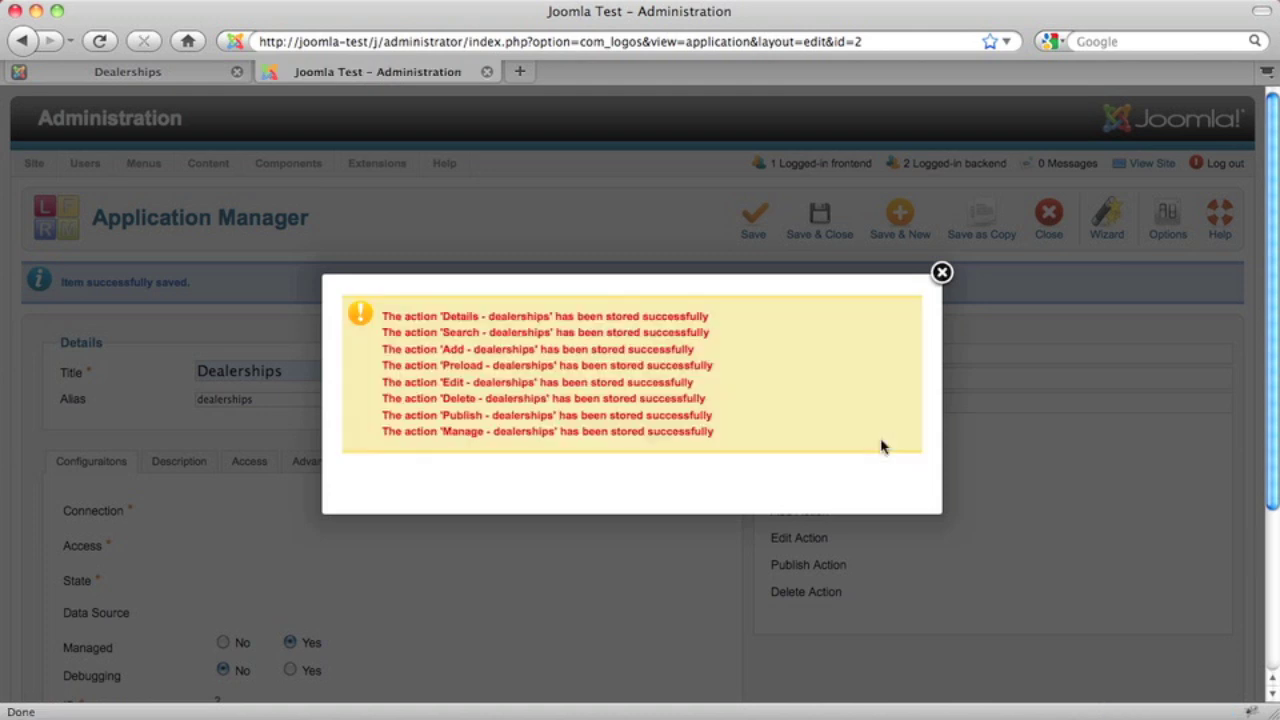
click(943, 272)
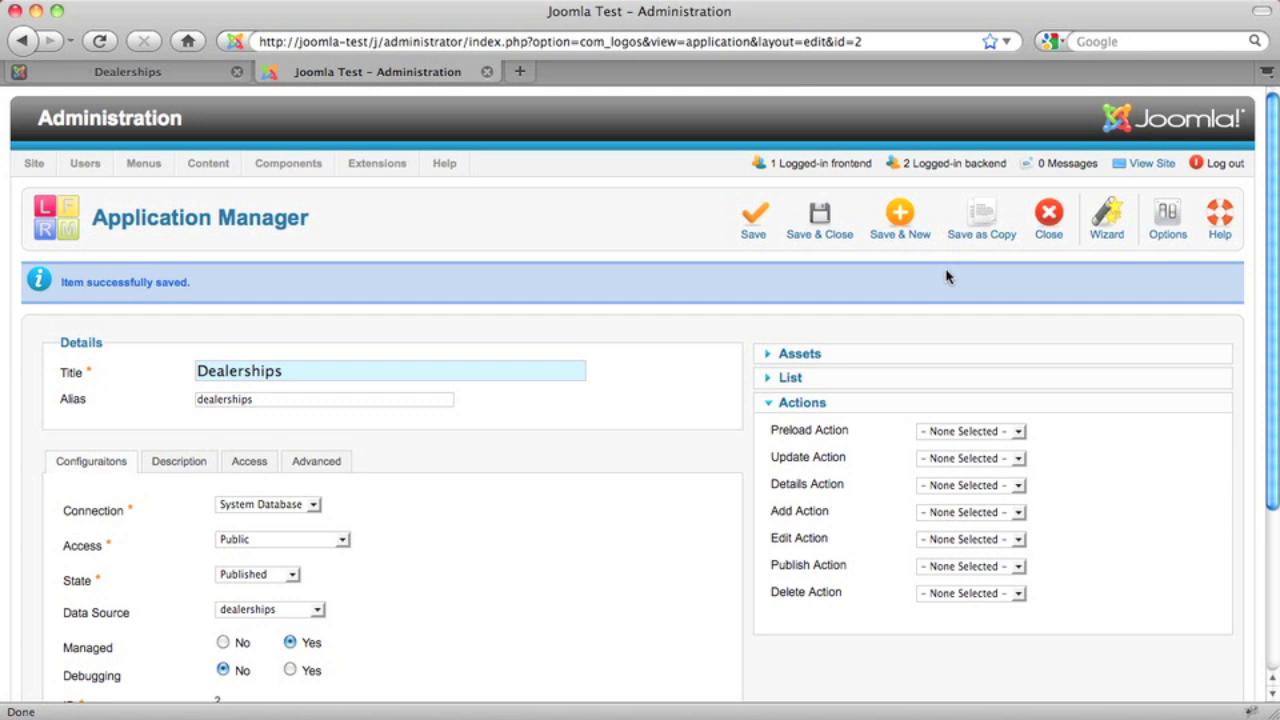
click(1053, 235)
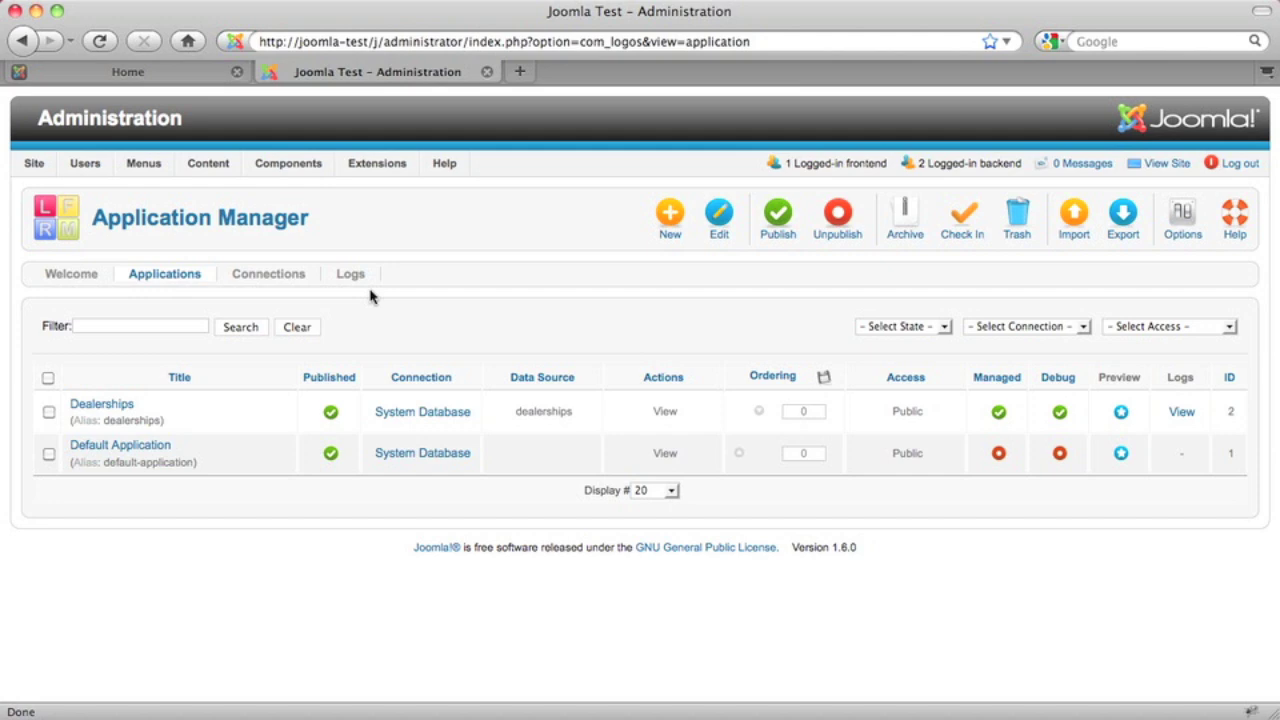
Open the site's Dealerships page, preview Search and Add, then show the Manage - dealerships table.
click(188, 72)
scroll(55, 289, down, 5)
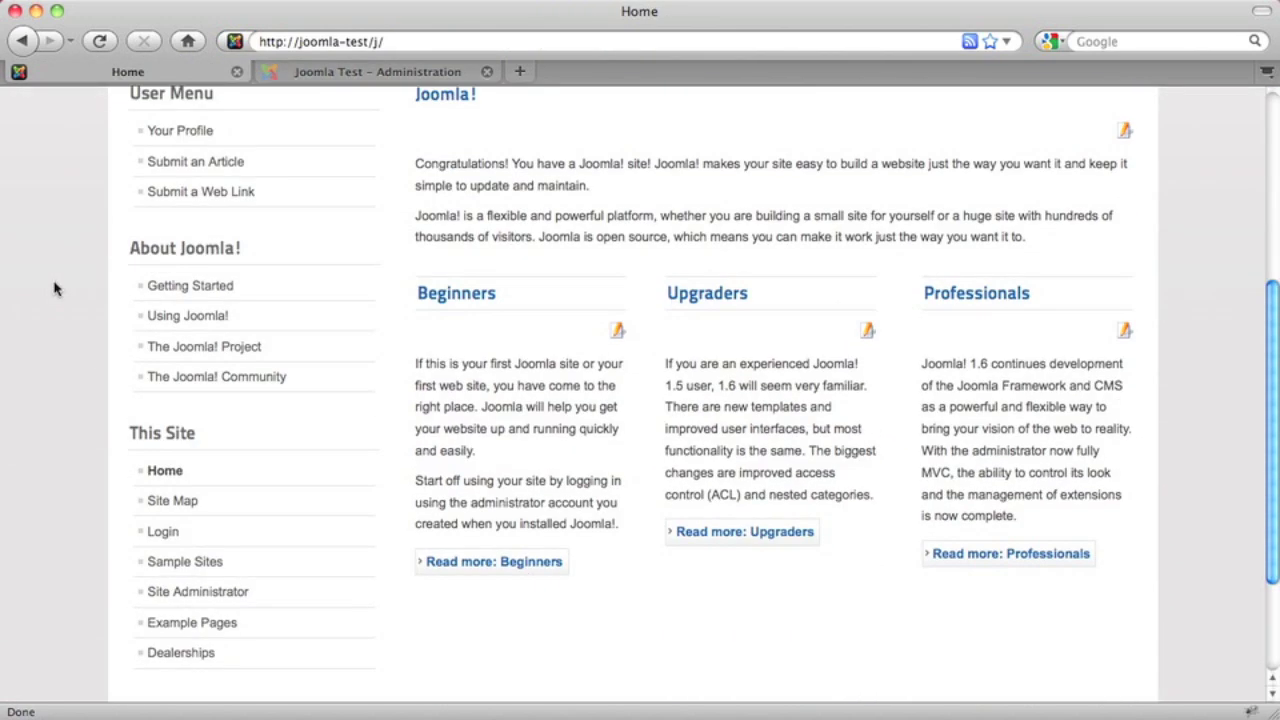
scroll(55, 289, down, 2)
click(180, 545)
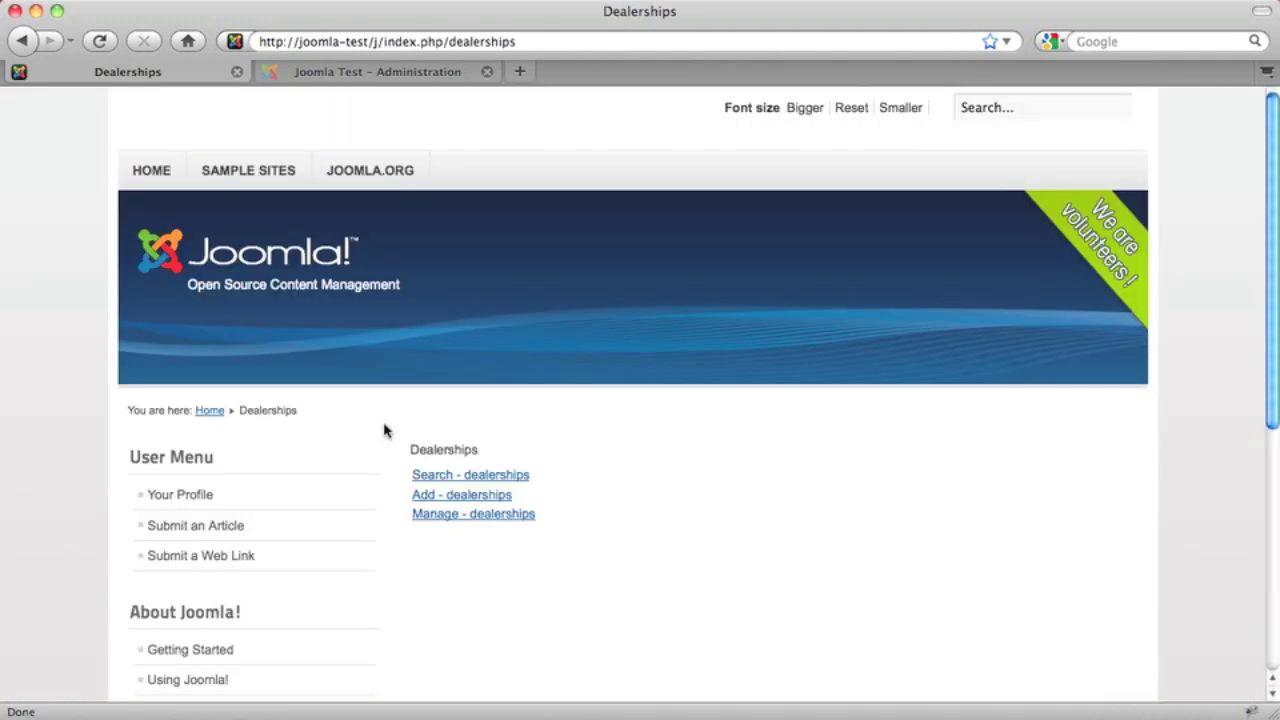
click(430, 474)
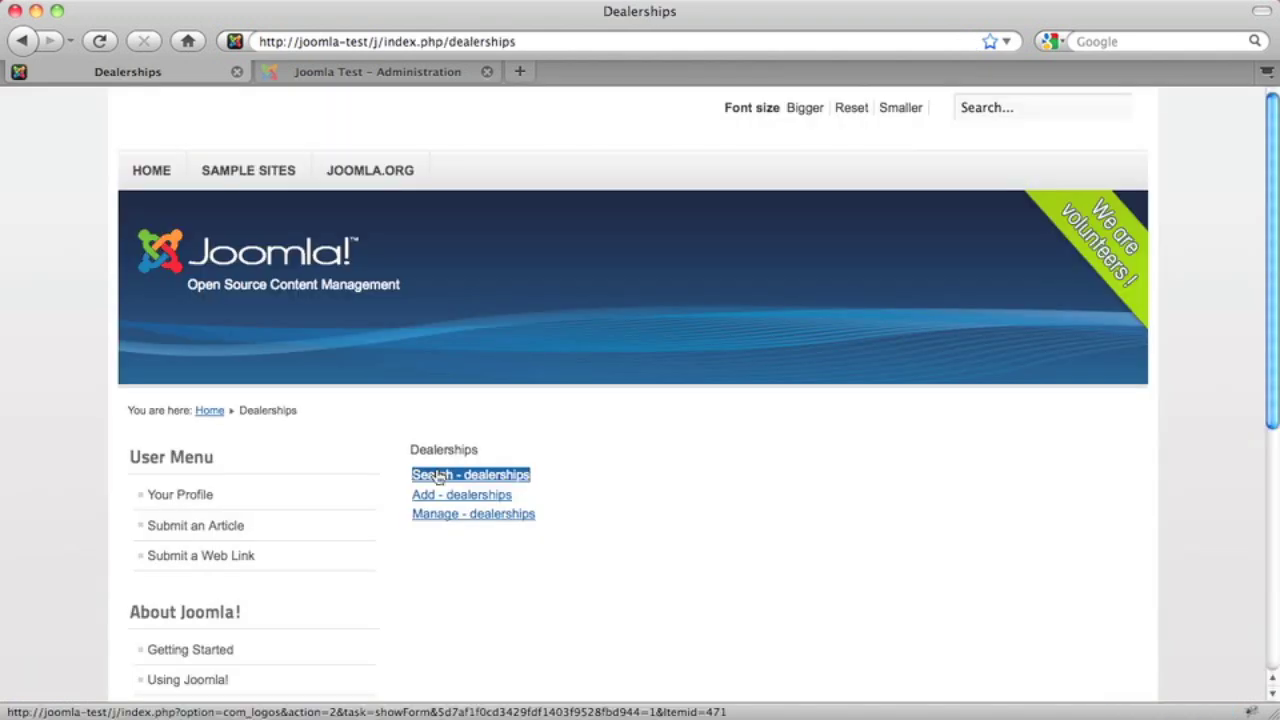
scroll(754, 462, down, 2)
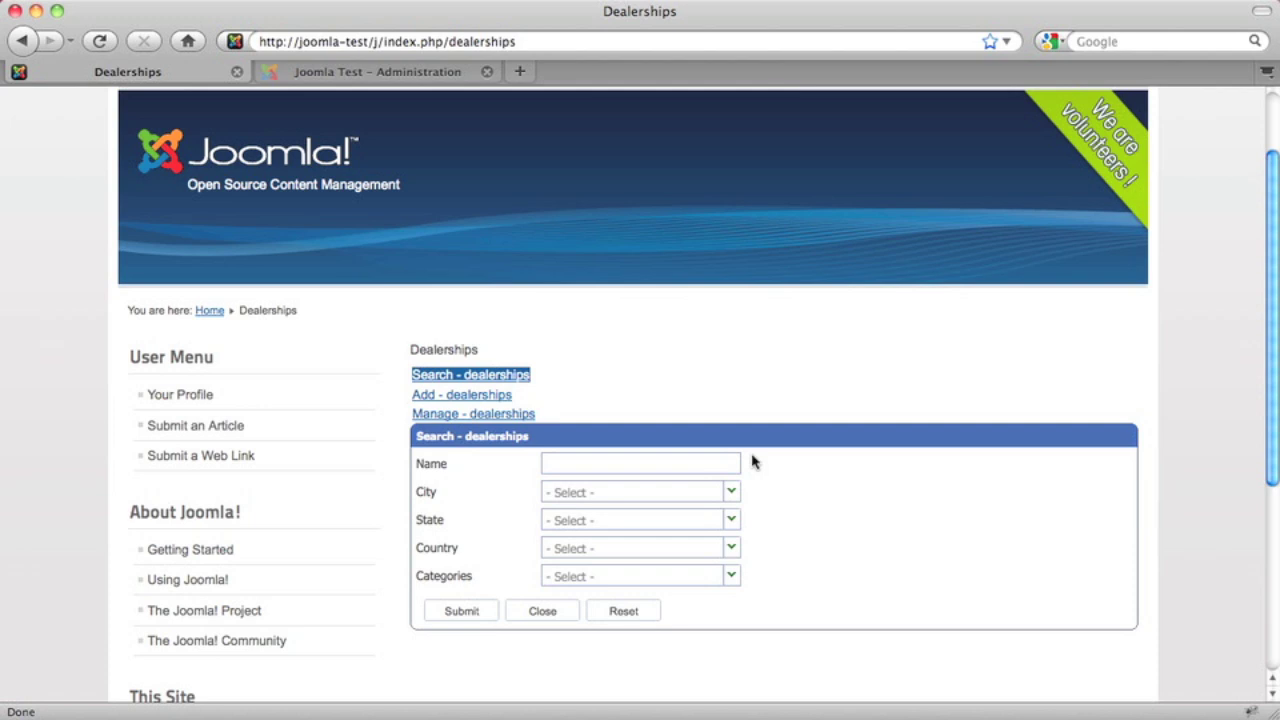
click(500, 395)
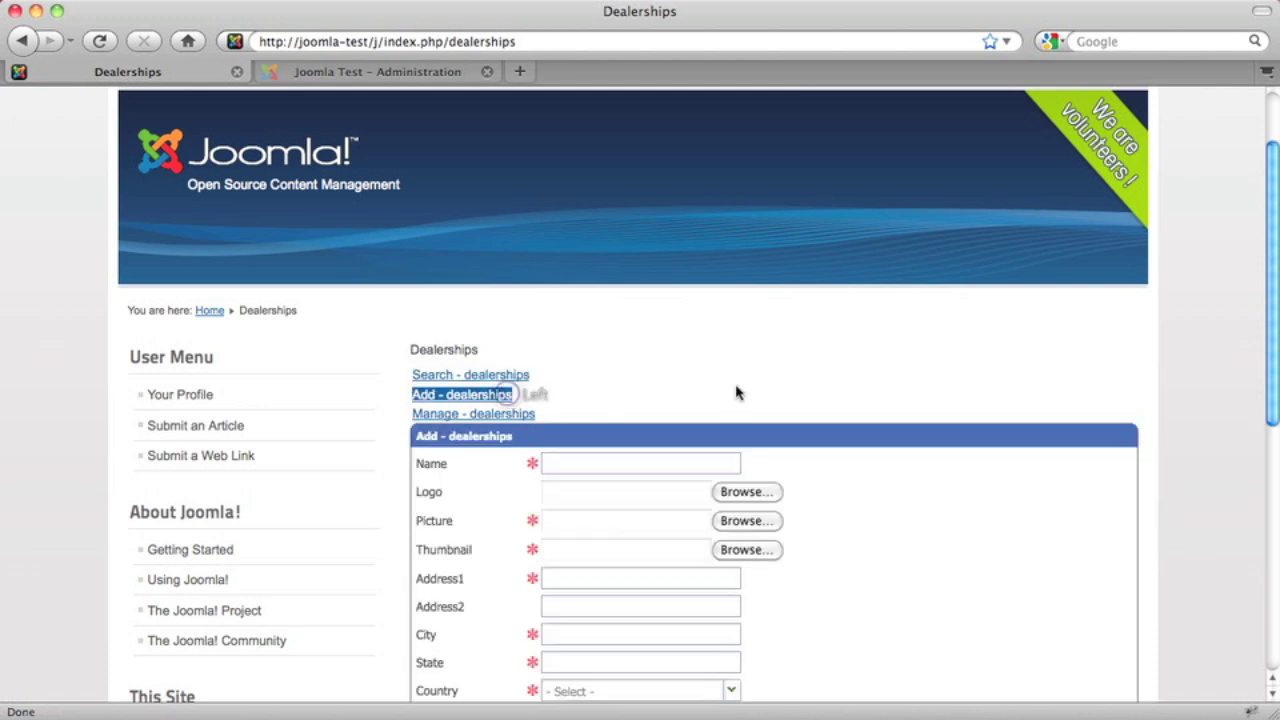
scroll(736, 393, down, 1)
drag(620, 392, 517, 397)
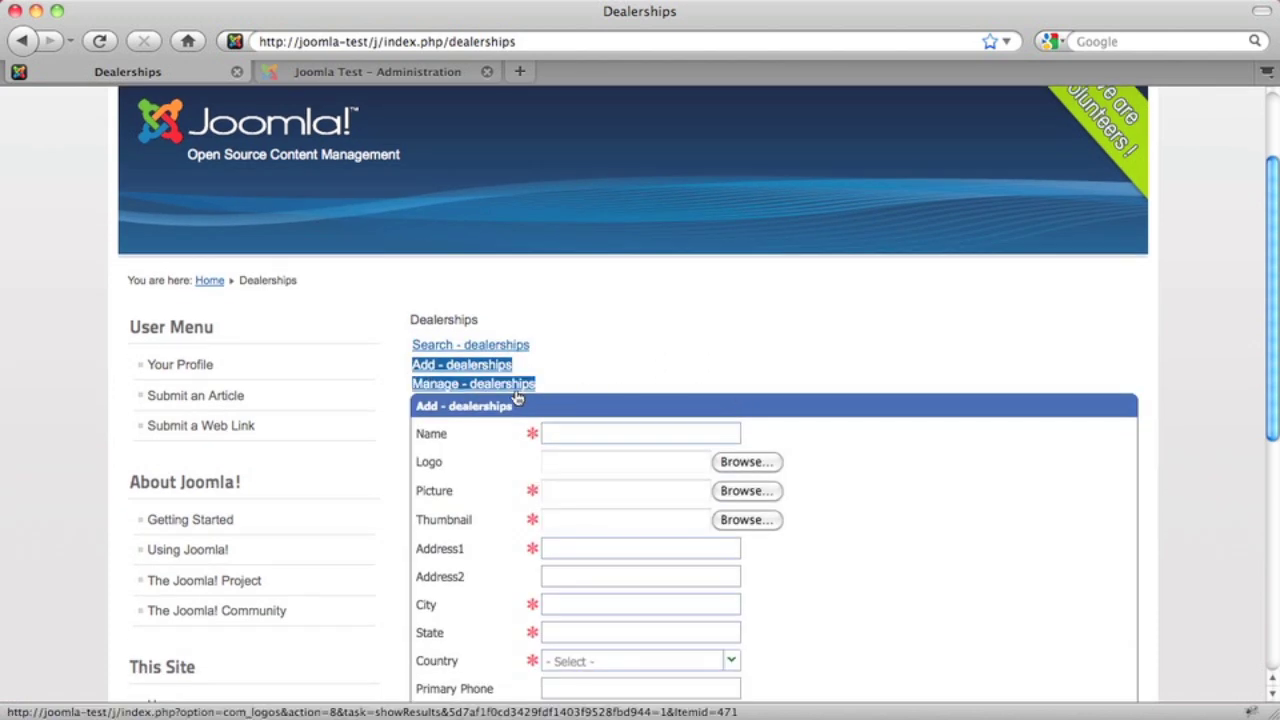
click(512, 389)
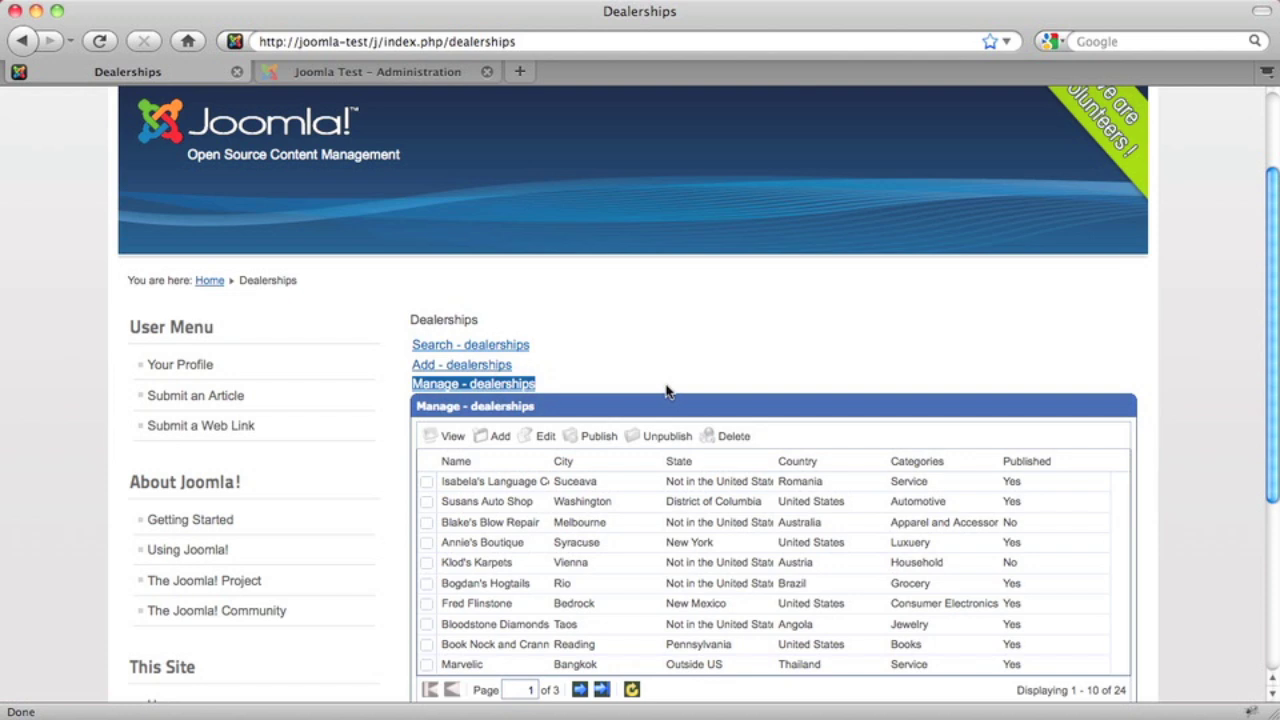
Select Annie's Boutique, preview its details and the Add form, then load it for editing.
scroll(668, 391, down, 3)
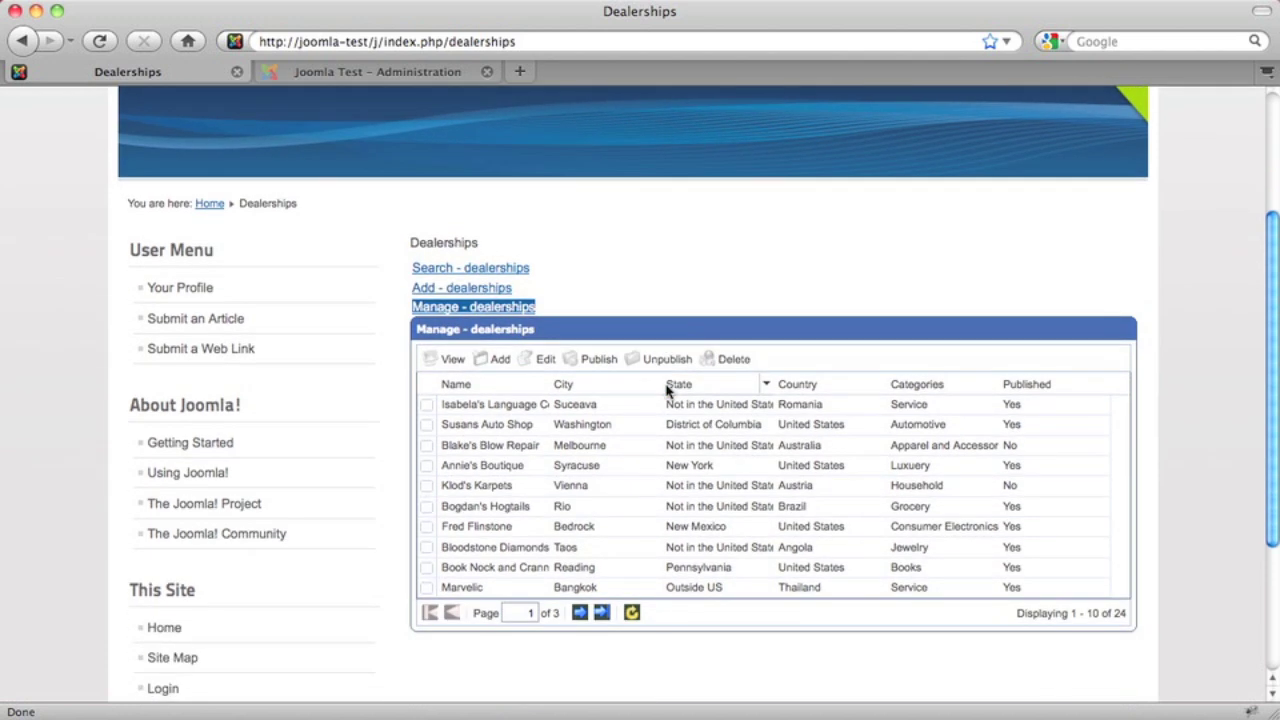
click(450, 472)
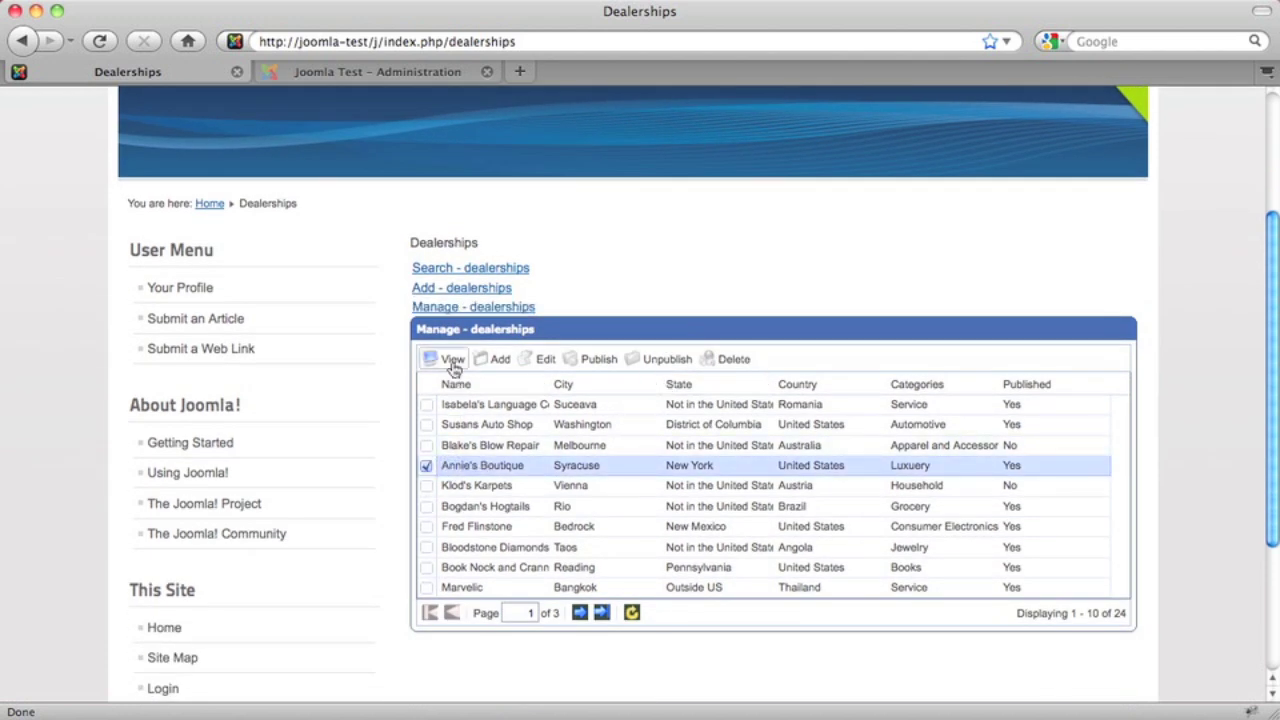
click(451, 362)
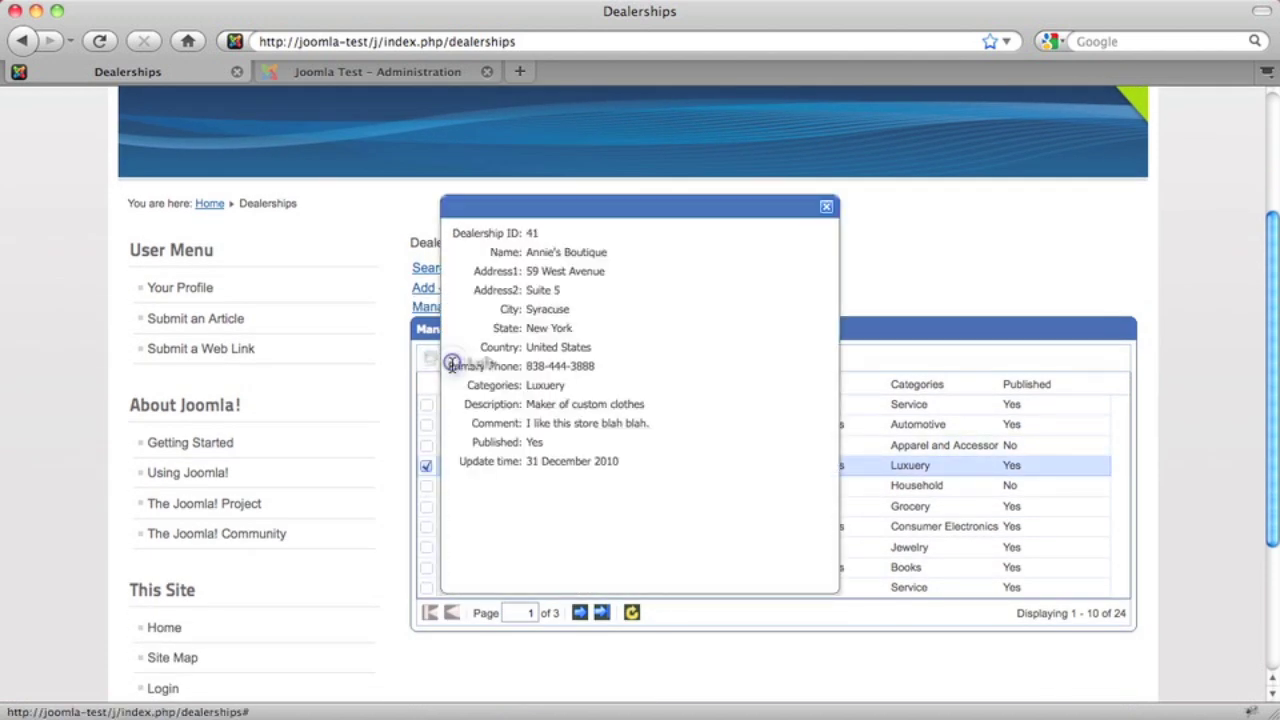
click(825, 209)
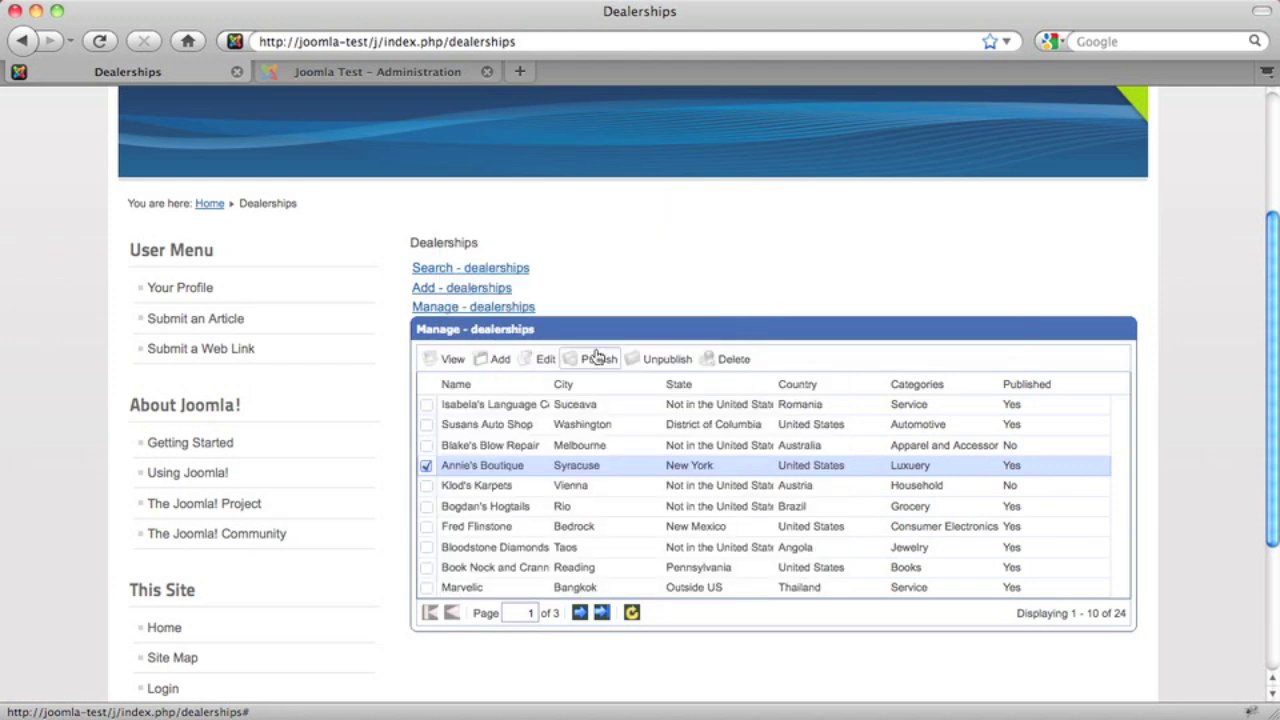
click(499, 362)
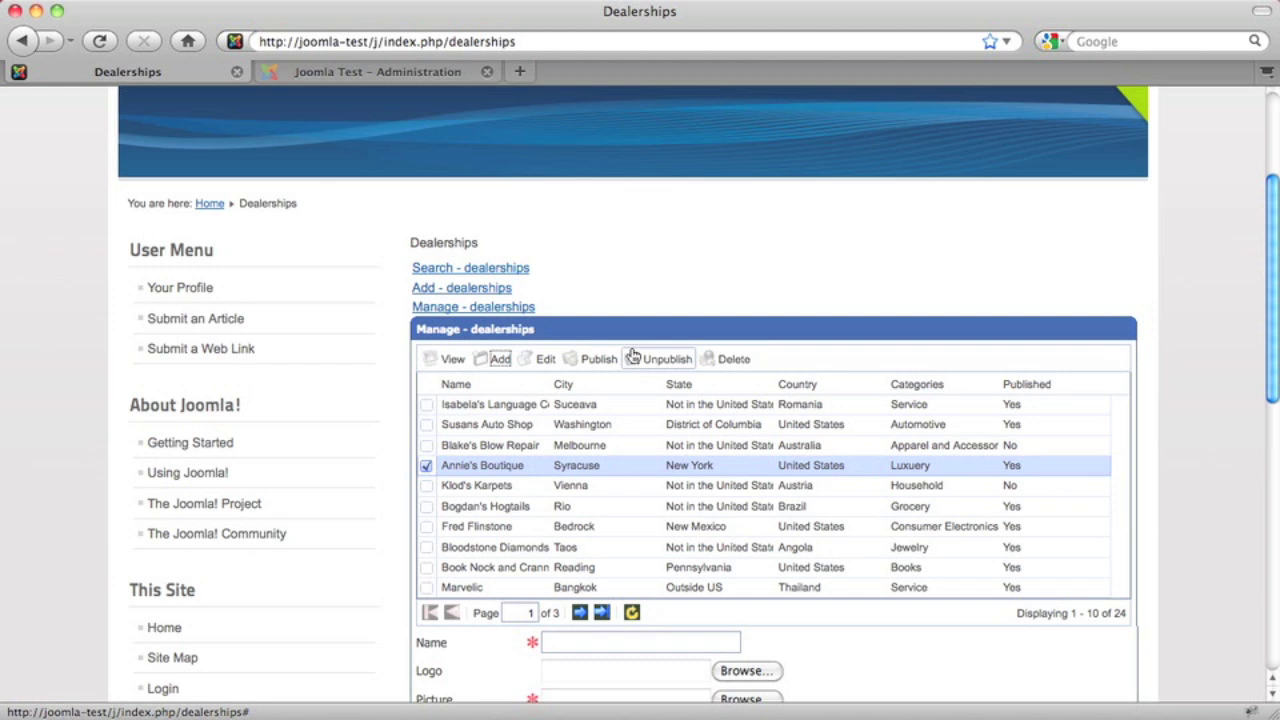
scroll(630, 352, down, 3)
scroll(630, 352, down, 2)
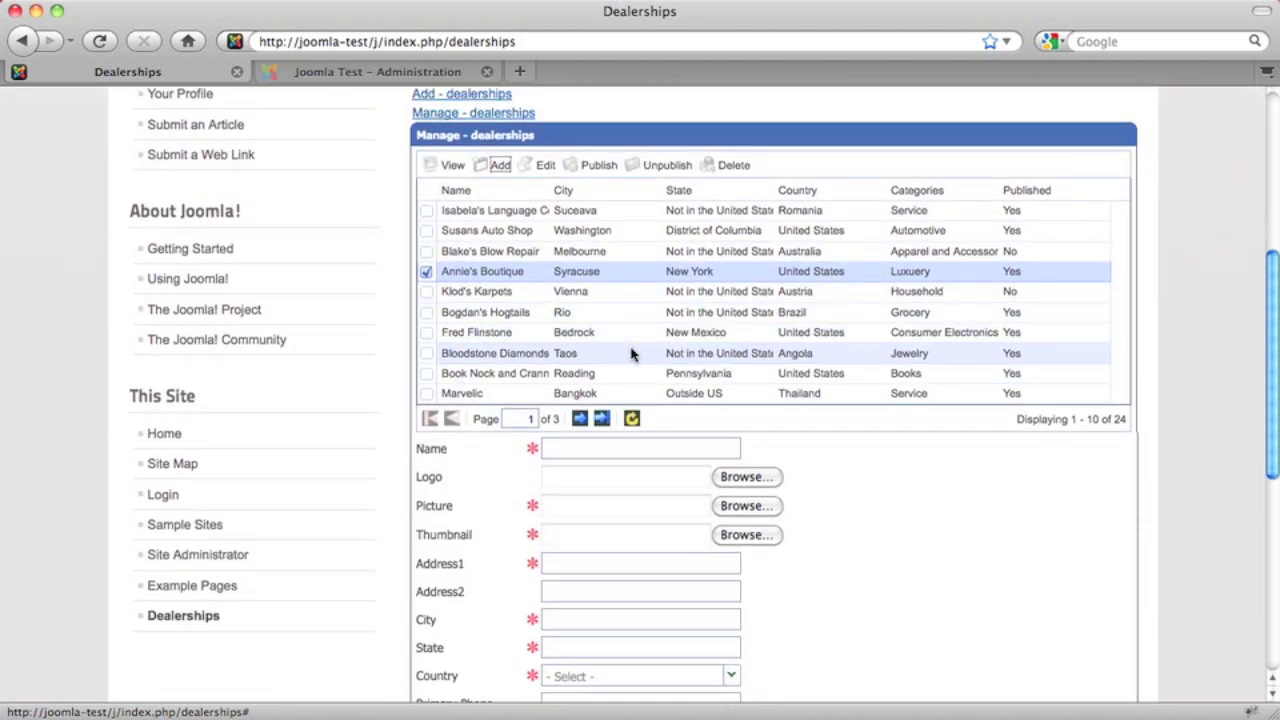
click(546, 167)
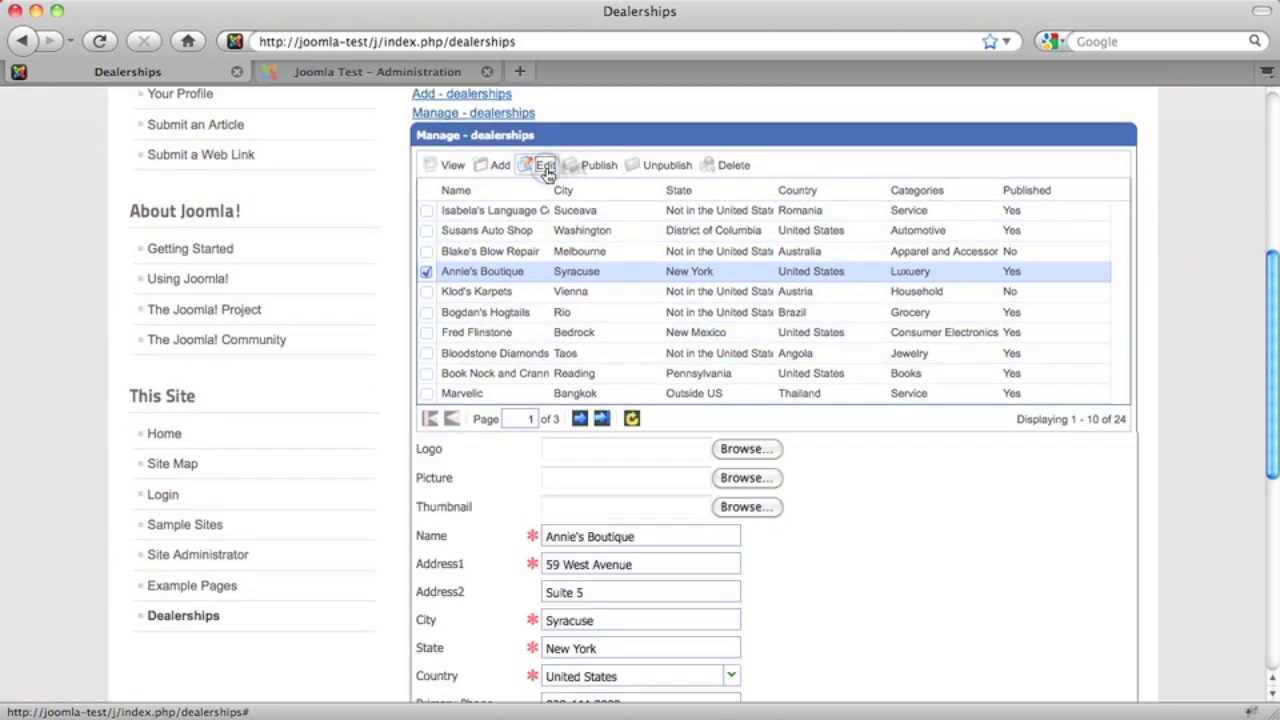
Replace Annie's Boutique's city Syracuse with Albany, save, and refresh the dealerships table.
double_click(629, 614)
text(Albany)
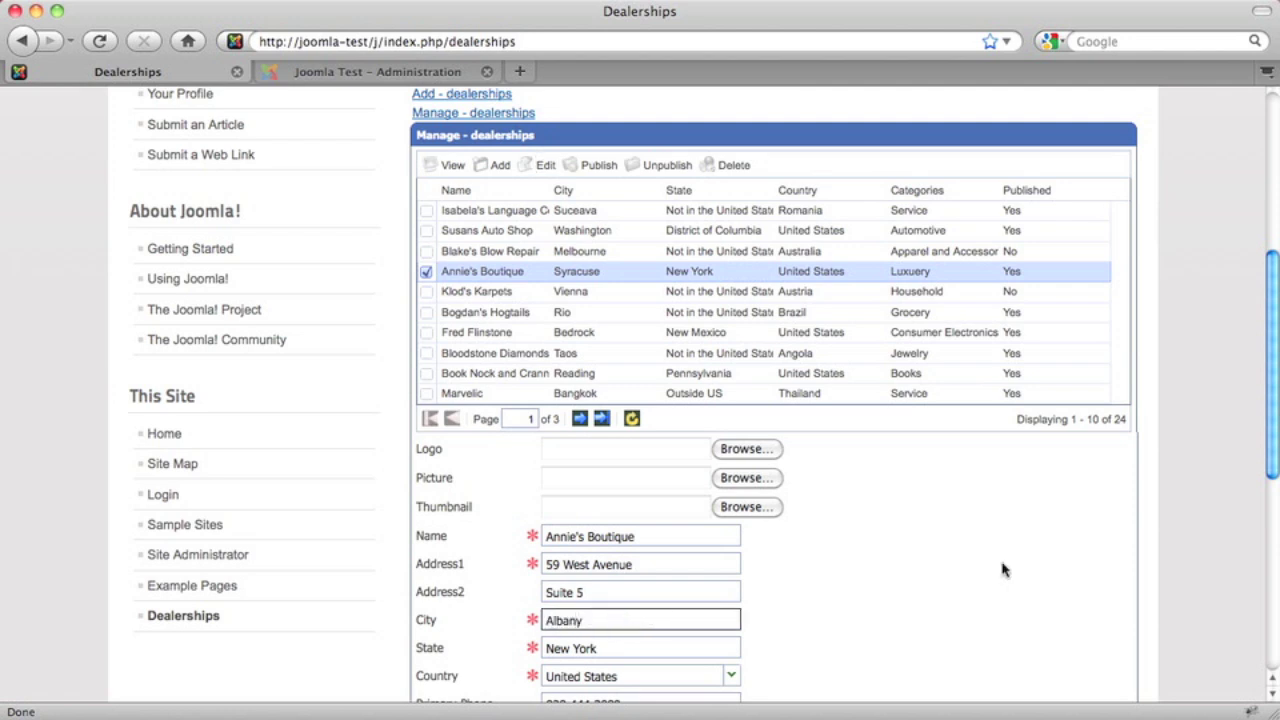
key(Return)
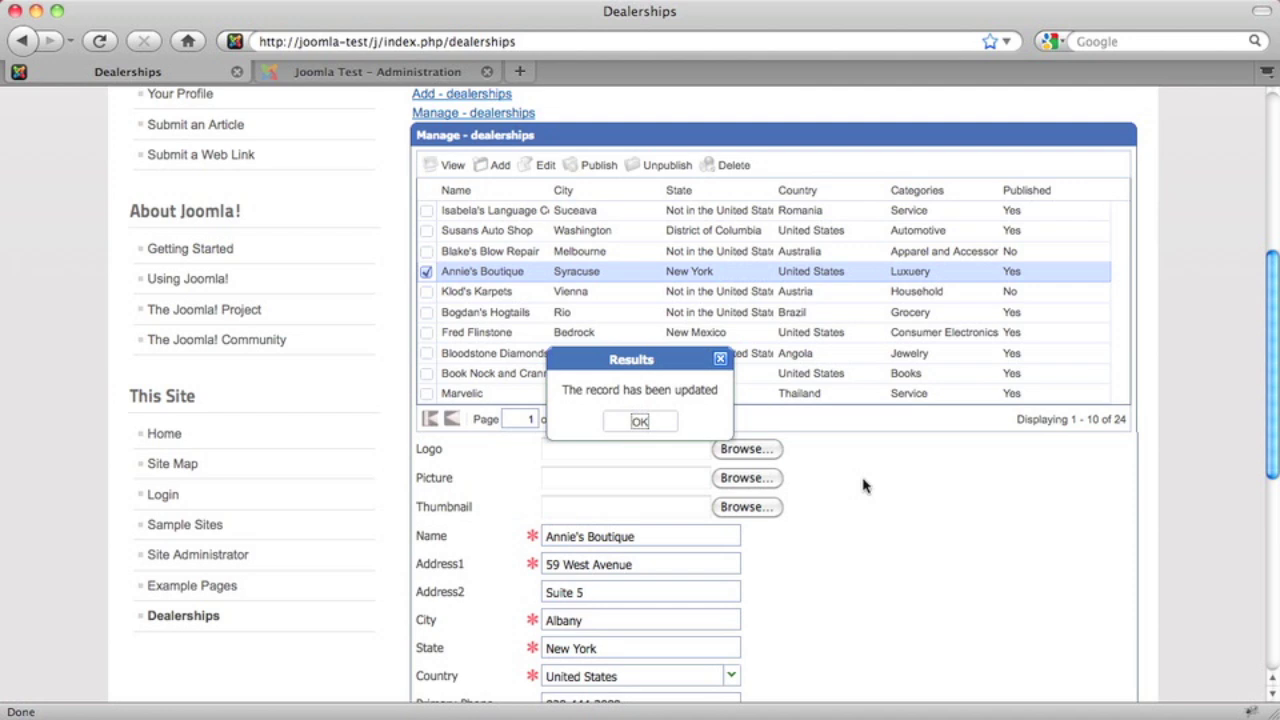
click(668, 425)
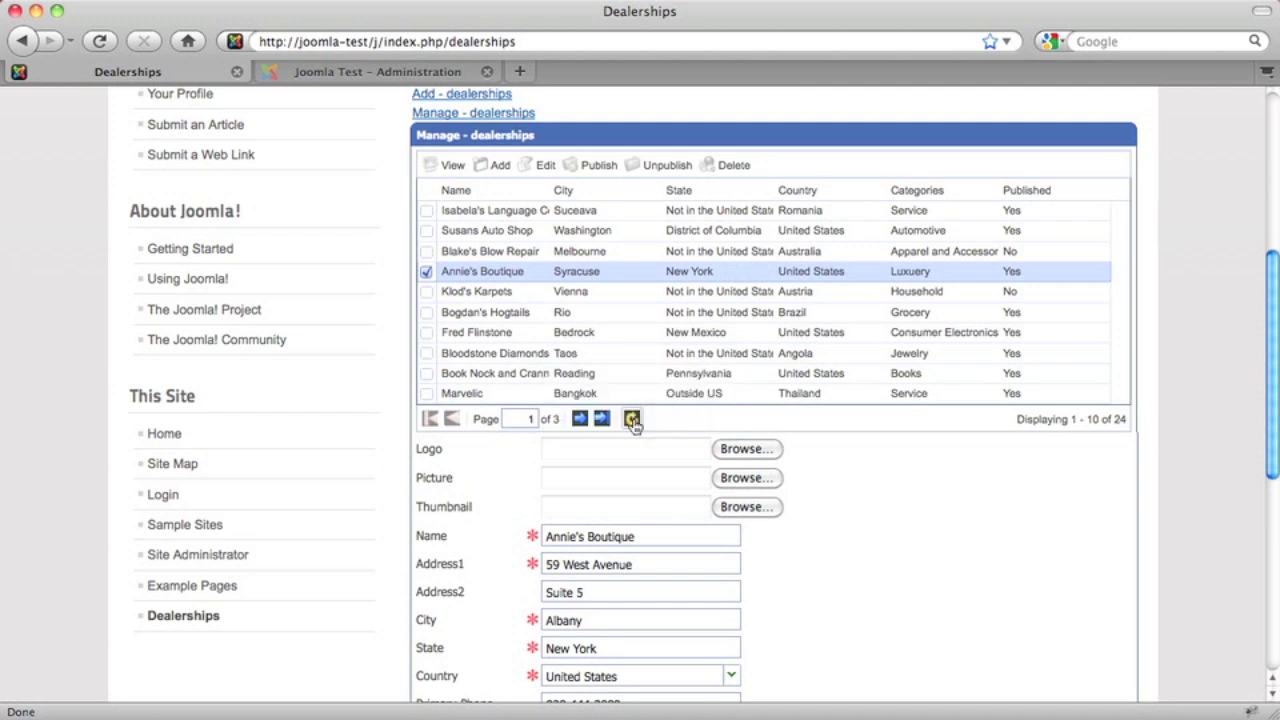
click(632, 420)
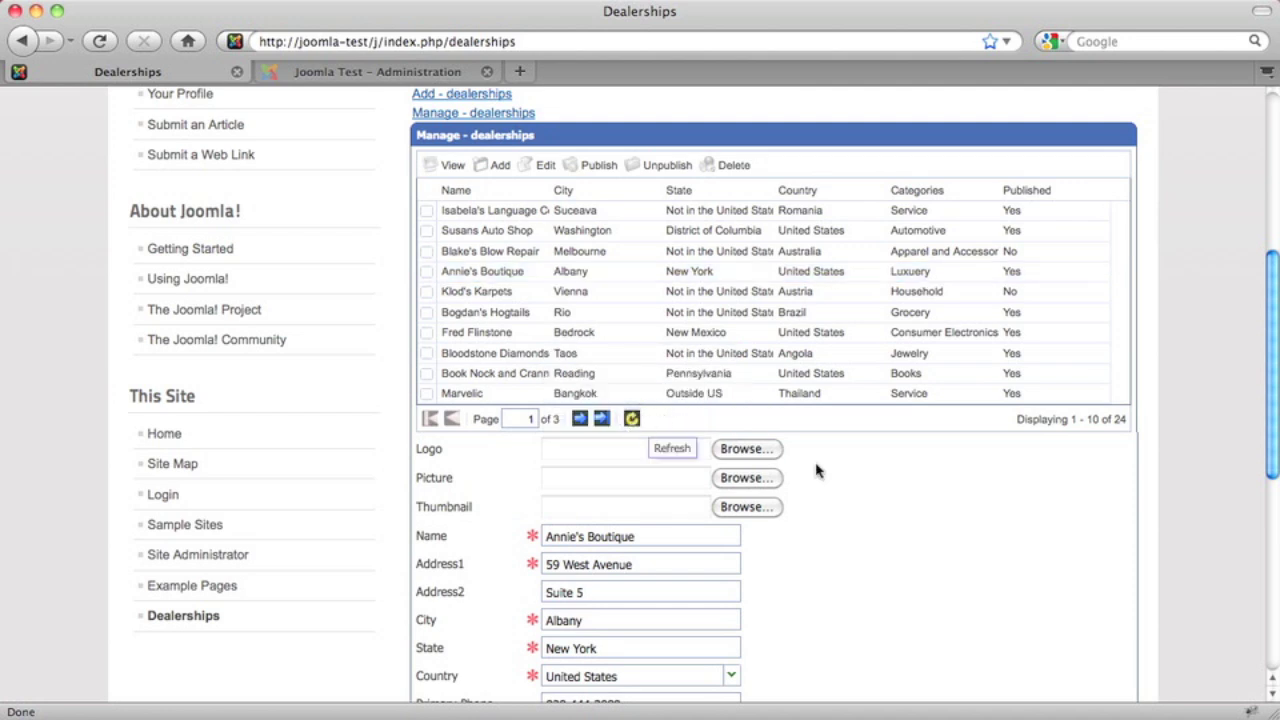
scroll(922, 472, up, 5)
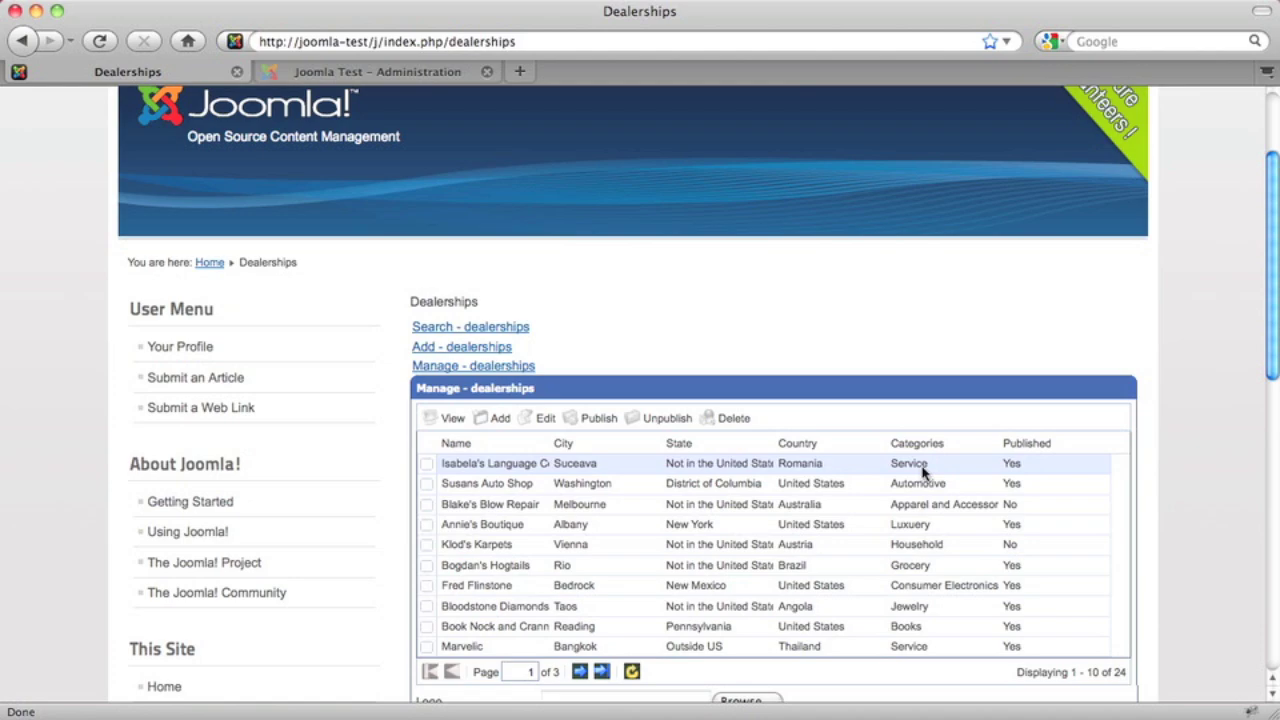